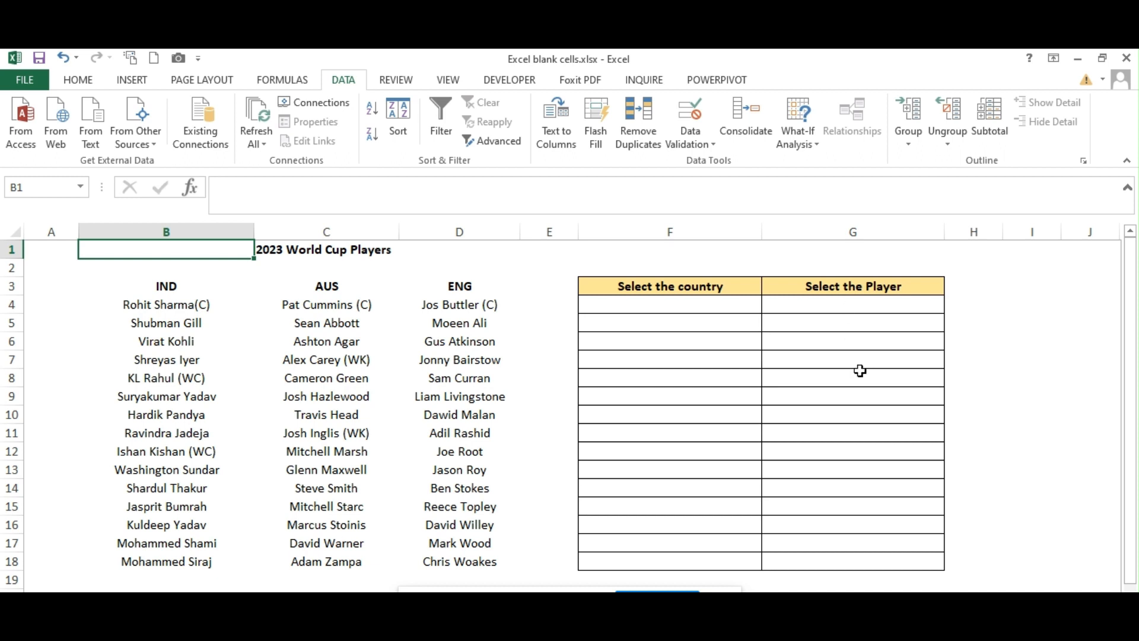
{"action": "left_click", "coordinate": [649, 305]}
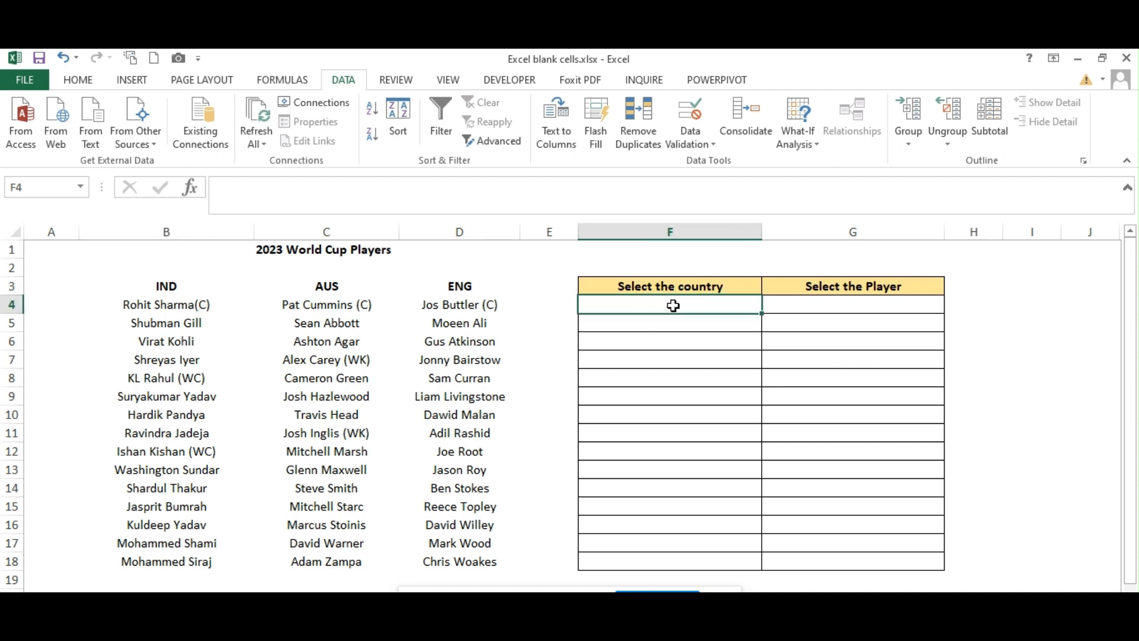
{"action": "left_click", "coordinate": [806, 306]}
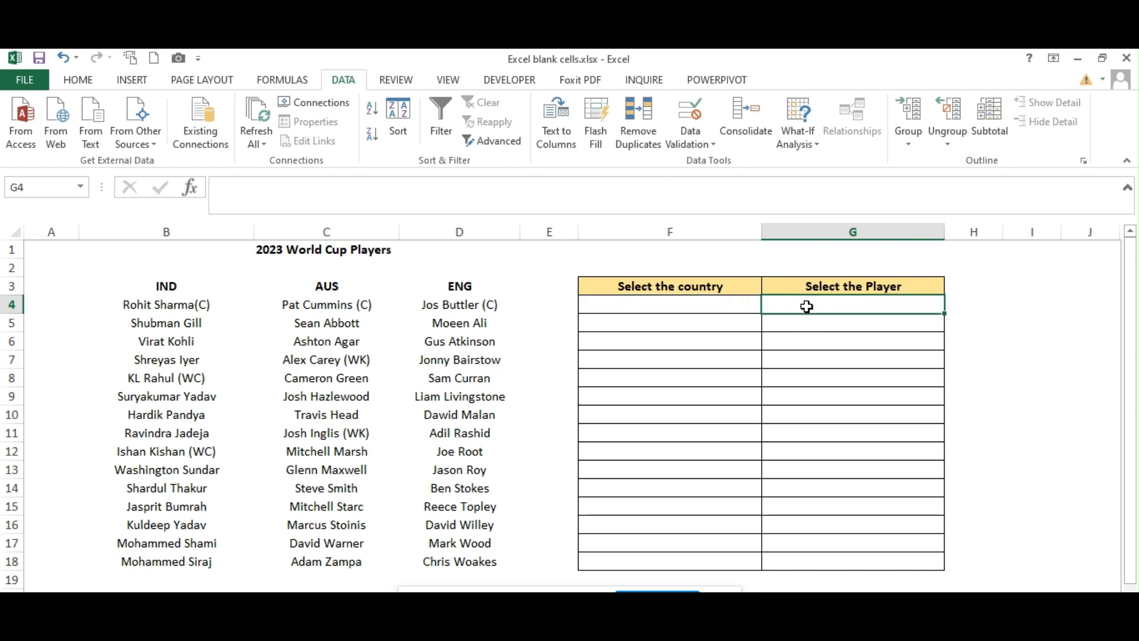
{"action": "left_click", "coordinate": [681, 323]}
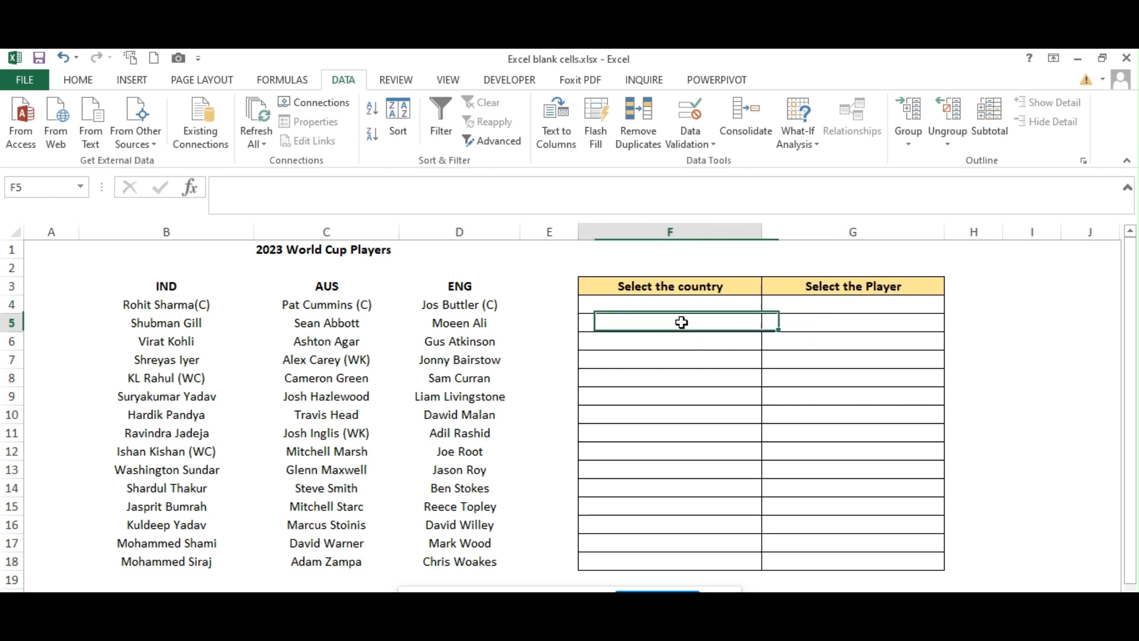
{"action": "left_click", "coordinate": [812, 321]}
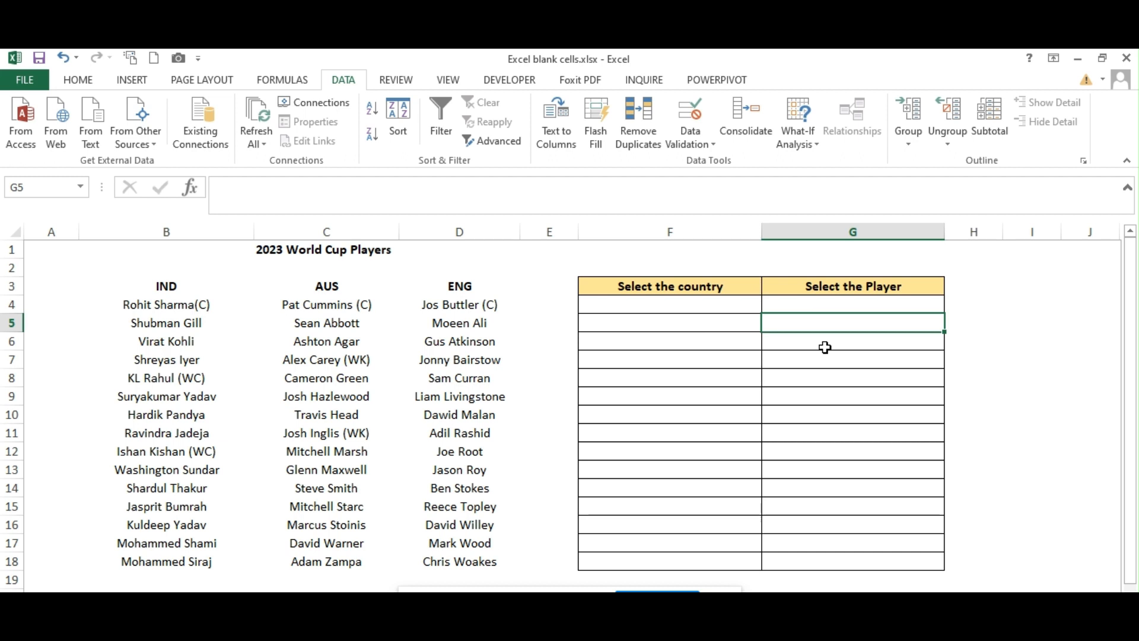
{"action": "left_click", "coordinate": [714, 346]}
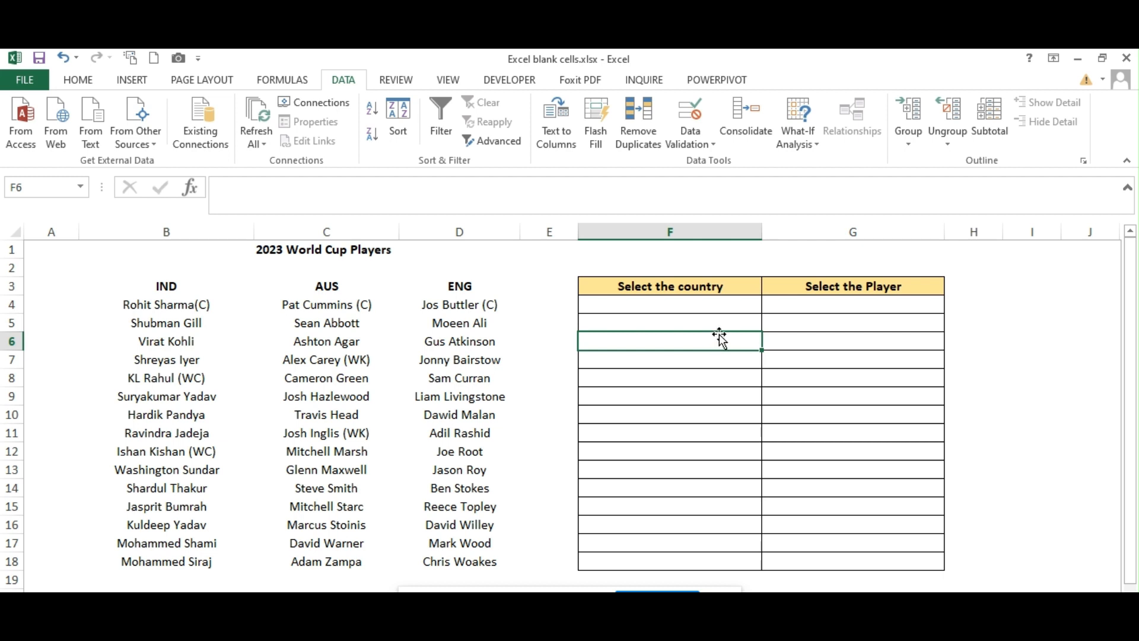
Define the workbook name IND for the Indian players in B4:B18 using the Name Manager.
{"action": "left_click_drag", "start_coordinate": [181, 304], "coordinate": [184, 561]}
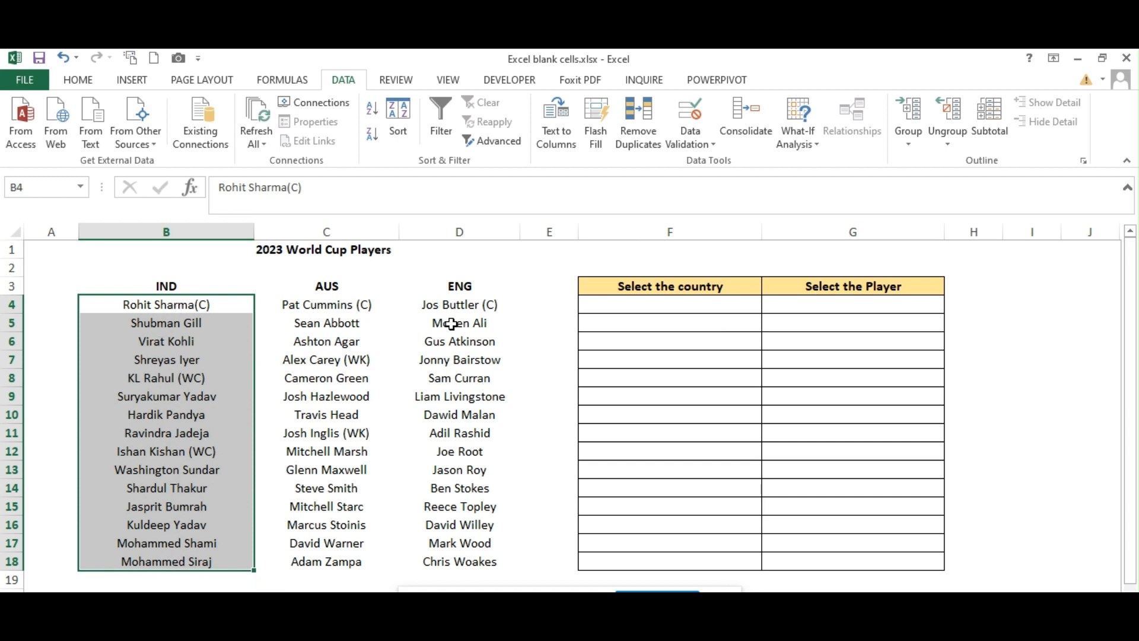
{"action": "left_click", "coordinate": [285, 81]}
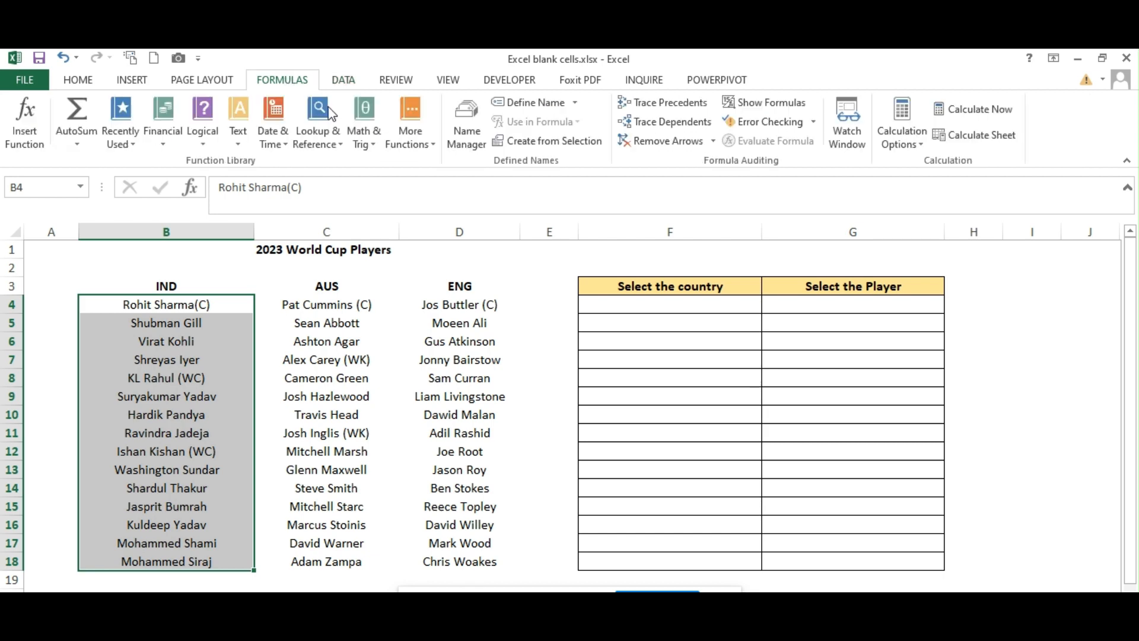
{"action": "left_click", "coordinate": [469, 142]}
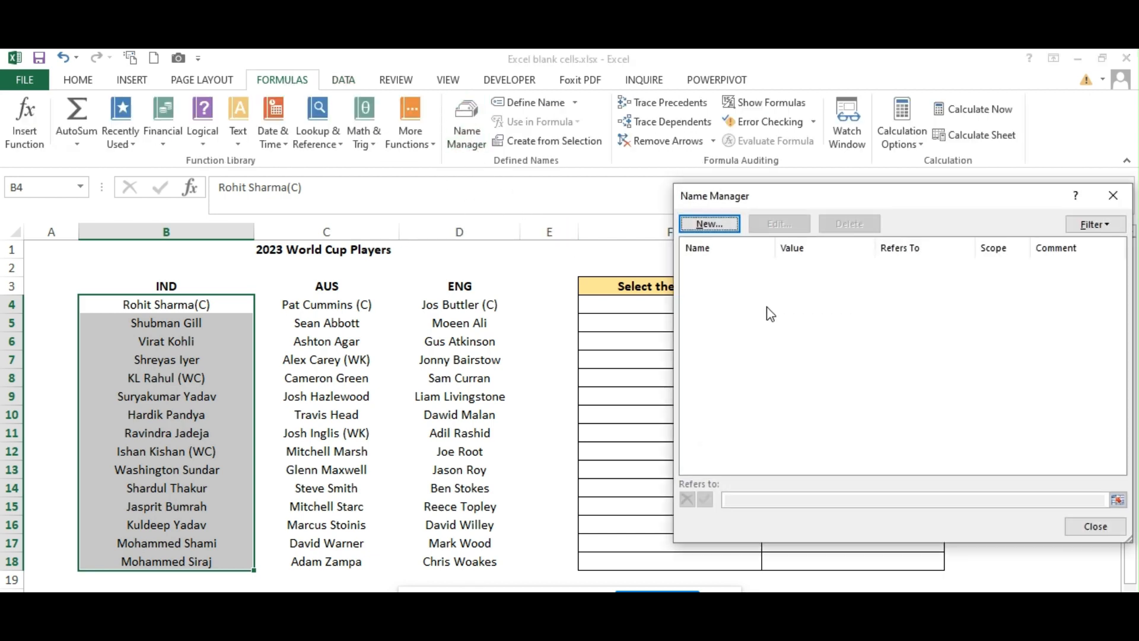
{"action": "left_click", "coordinate": [704, 224]}
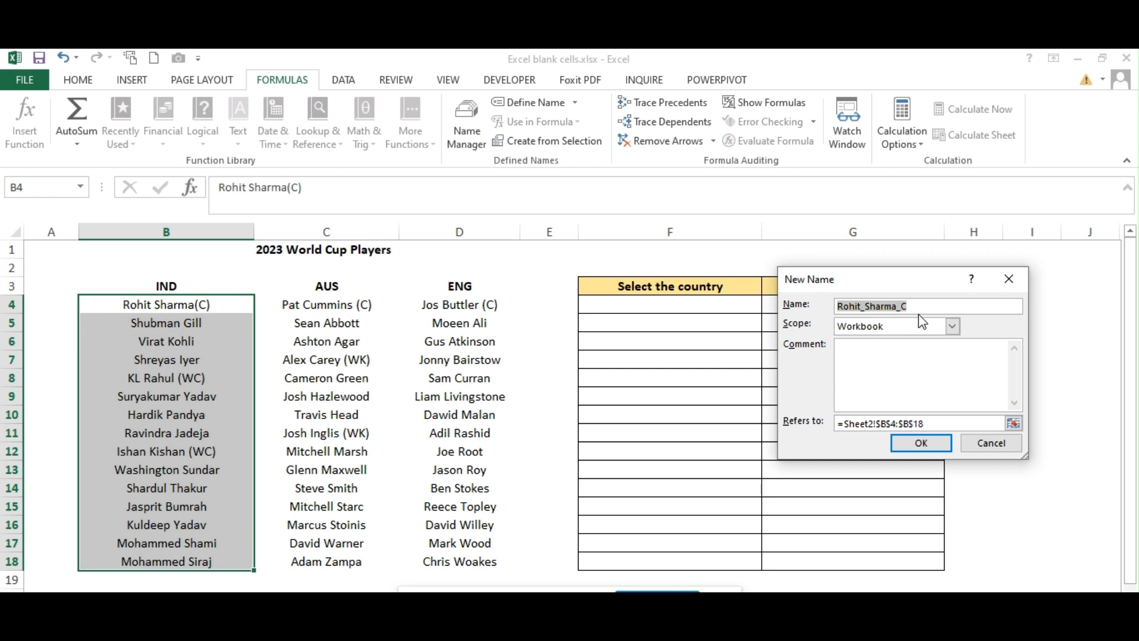
{"action": "key", "text": "BackSpace"}
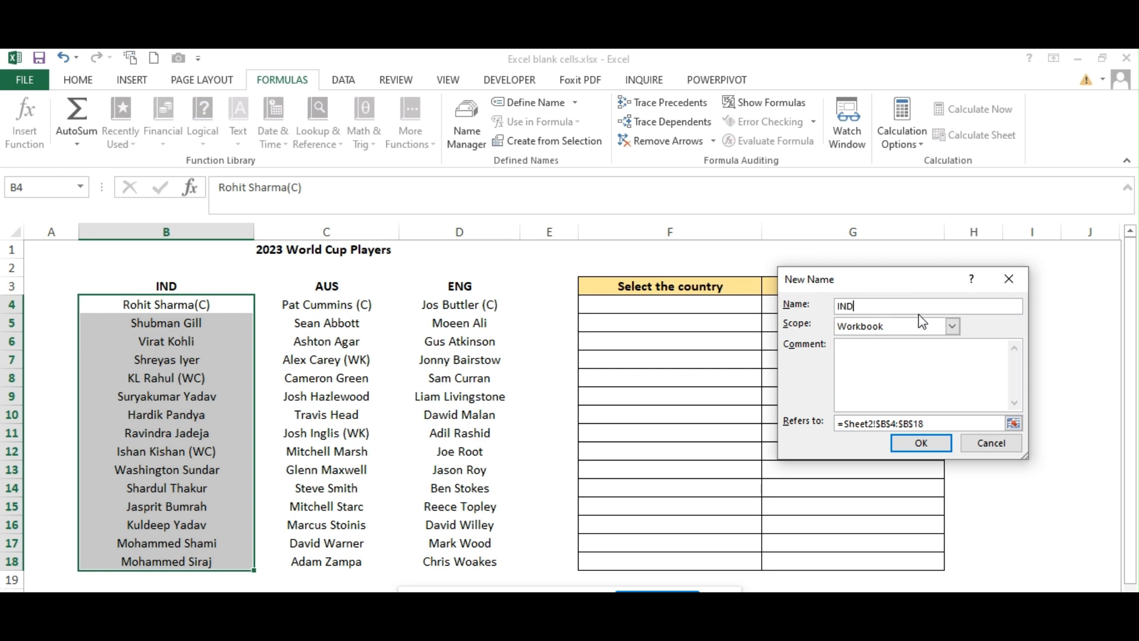
{"action": "left_click", "coordinate": [924, 446]}
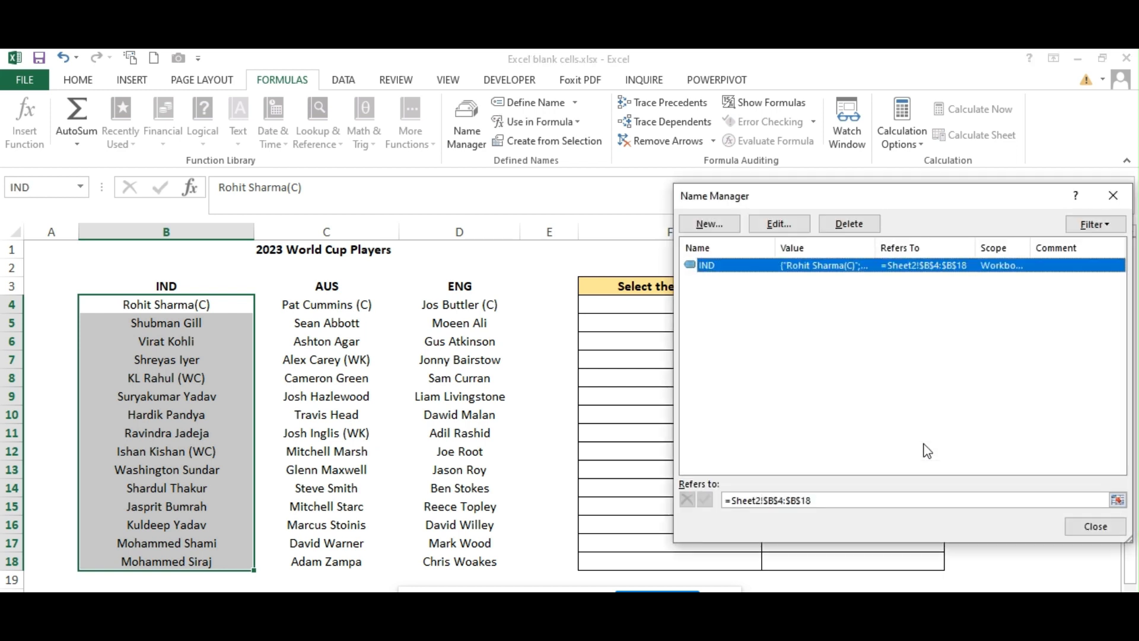
{"action": "left_click", "coordinate": [1098, 531]}
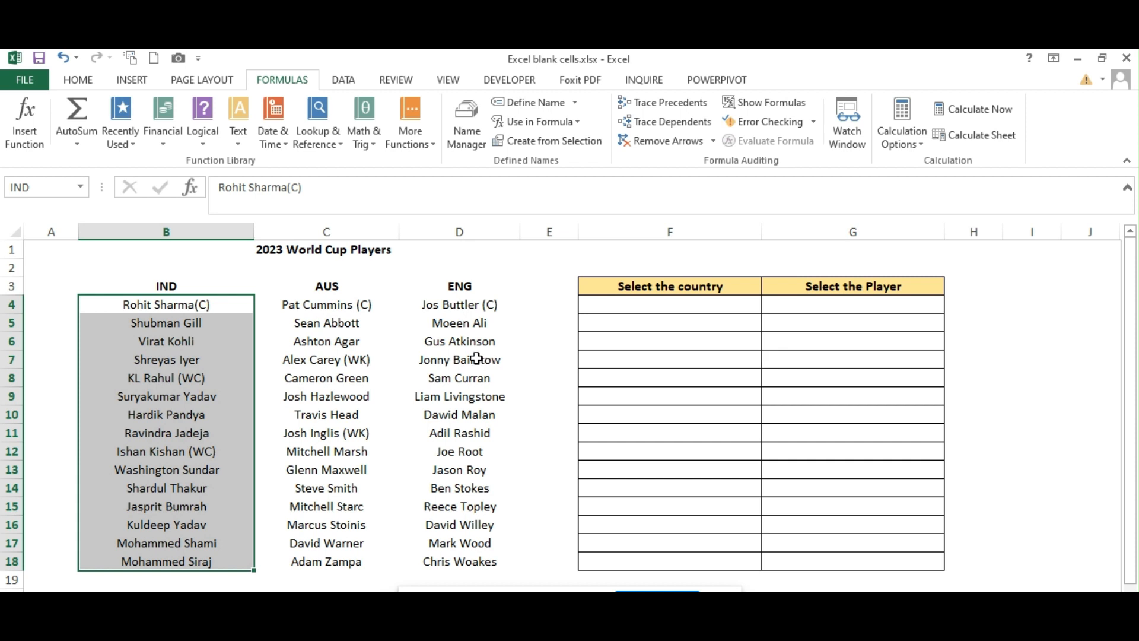
Name the Australian players' range C4:C18 AUS and the English players' range D4:D18 ENG.
{"action": "left_click_drag", "start_coordinate": [340, 306], "coordinate": [333, 560]}
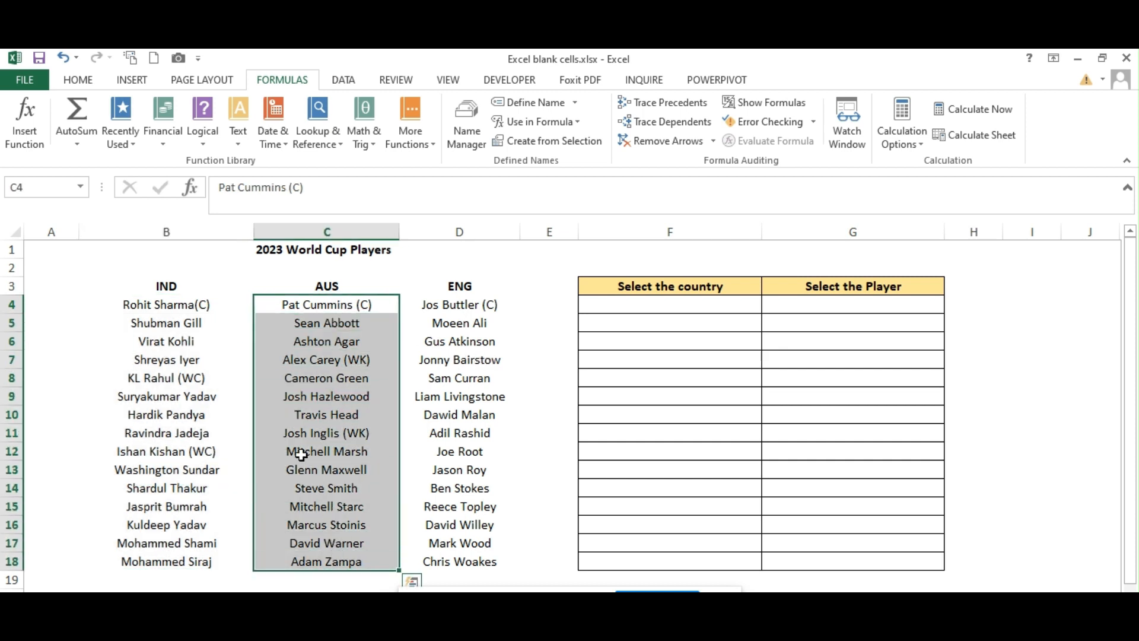
{"action": "left_click", "coordinate": [39, 187]}
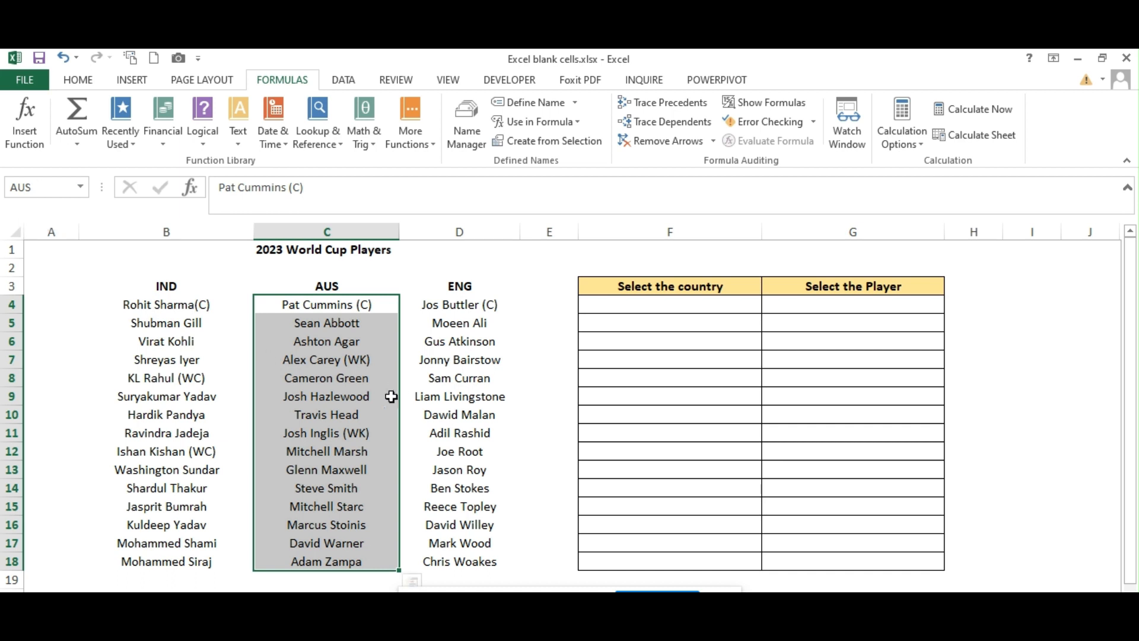
{"action": "left_click_drag", "start_coordinate": [473, 306], "coordinate": [467, 559]}
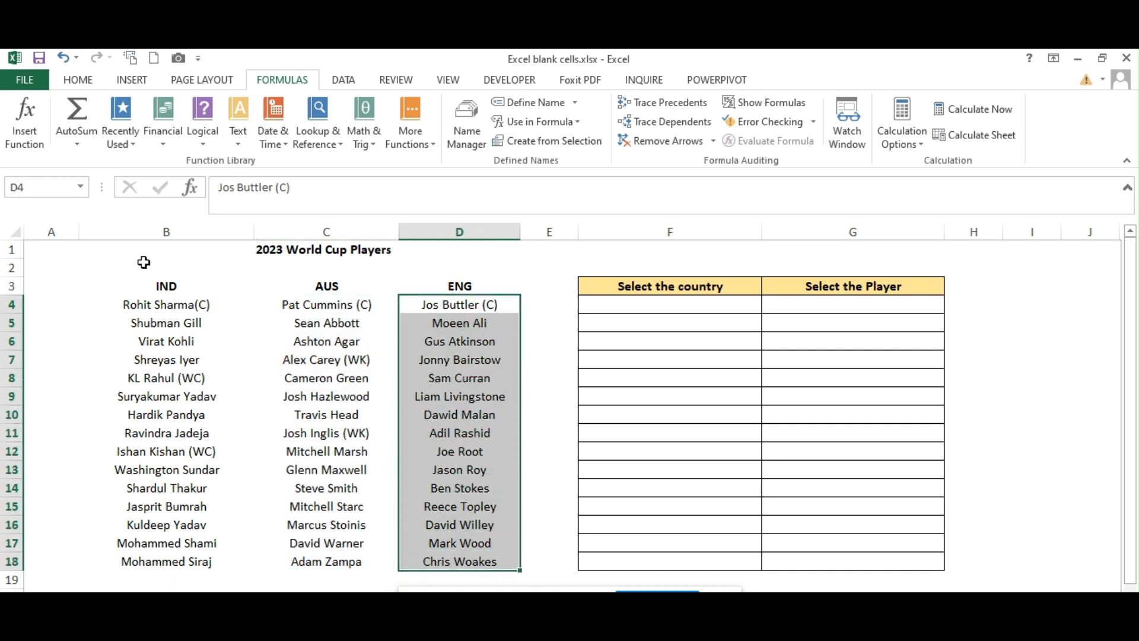
{"action": "left_click", "coordinate": [53, 188]}
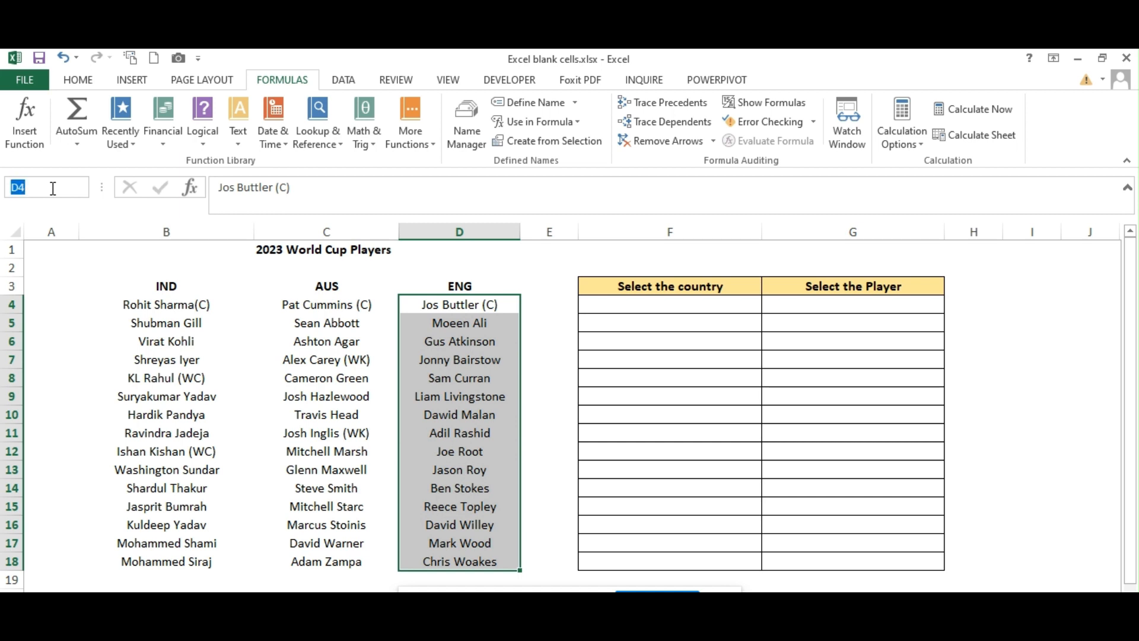
{"action": "type", "text": "ENG"}
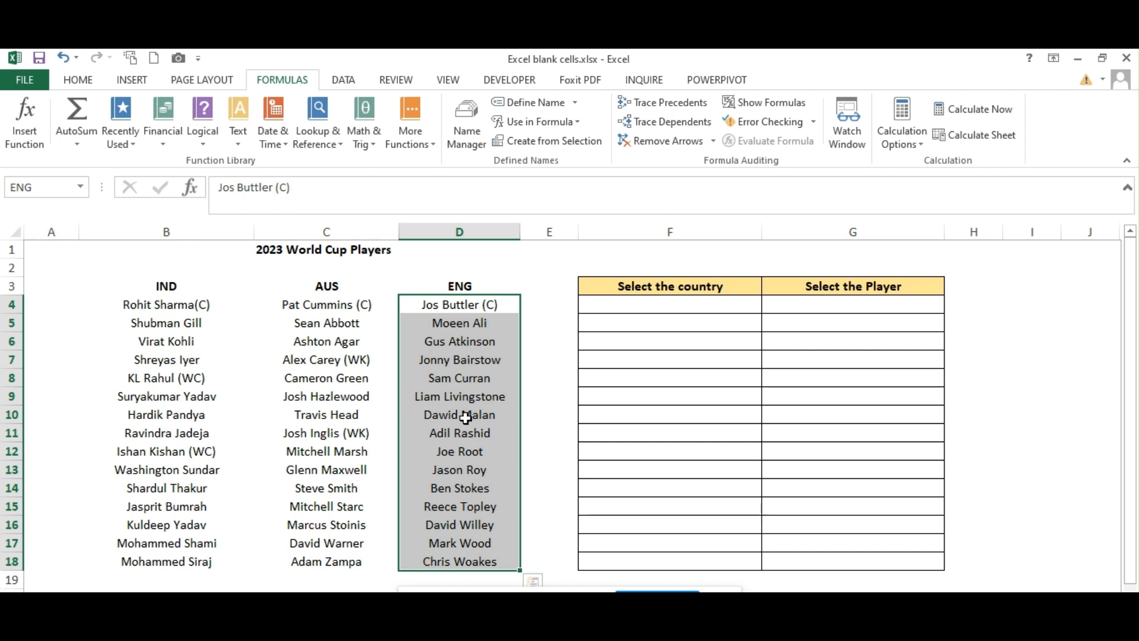
{"action": "left_click", "coordinate": [819, 360]}
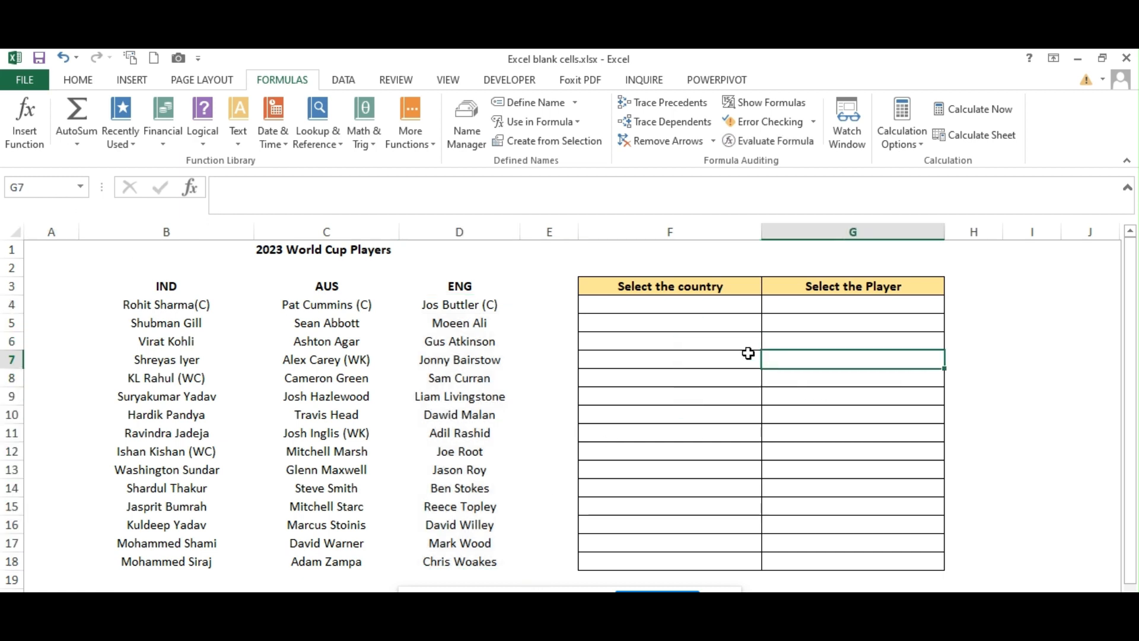
Add list data validation to the country cells F4:F18 with the country headers =$B$3:$D$3 as source.
{"action": "left_click_drag", "start_coordinate": [680, 306], "coordinate": [681, 558]}
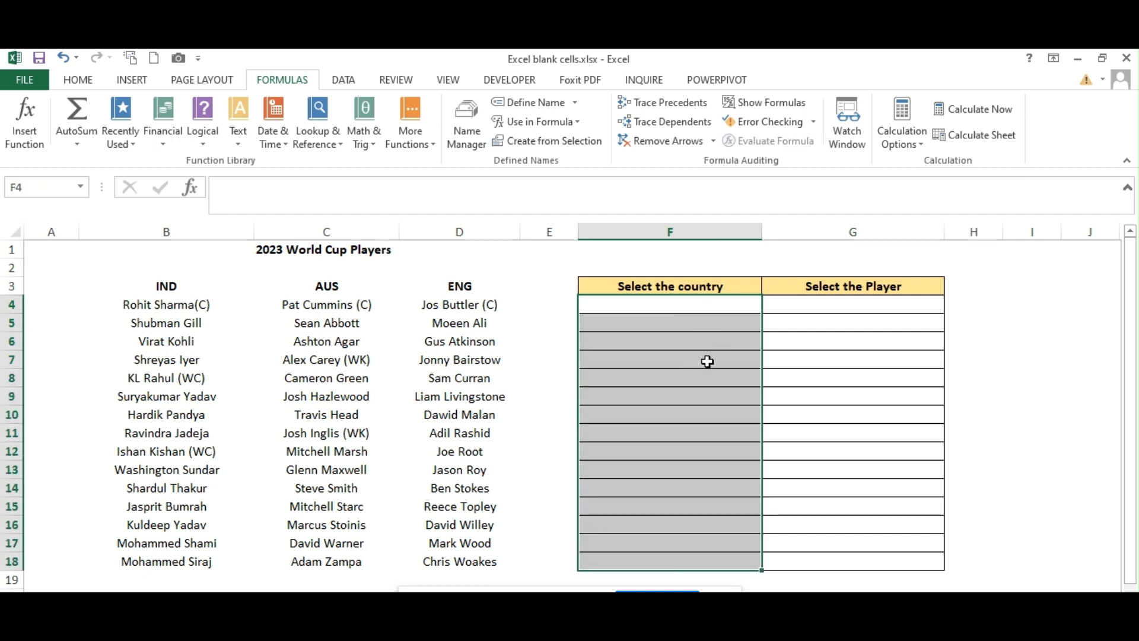
{"action": "left_click", "coordinate": [344, 81]}
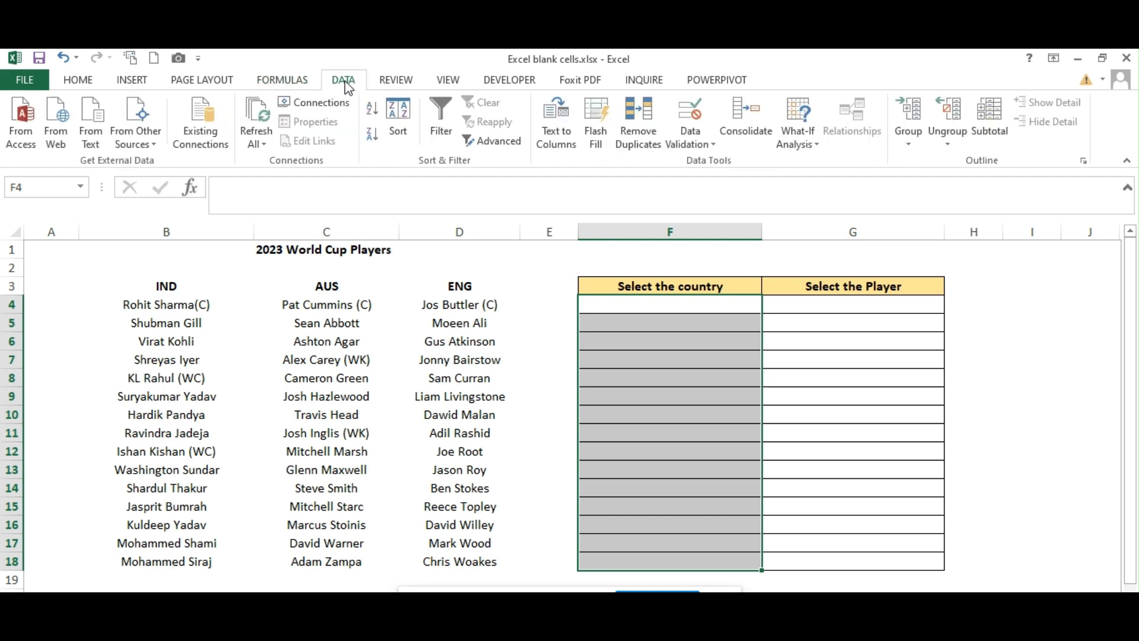
{"action": "left_click", "coordinate": [711, 146]}
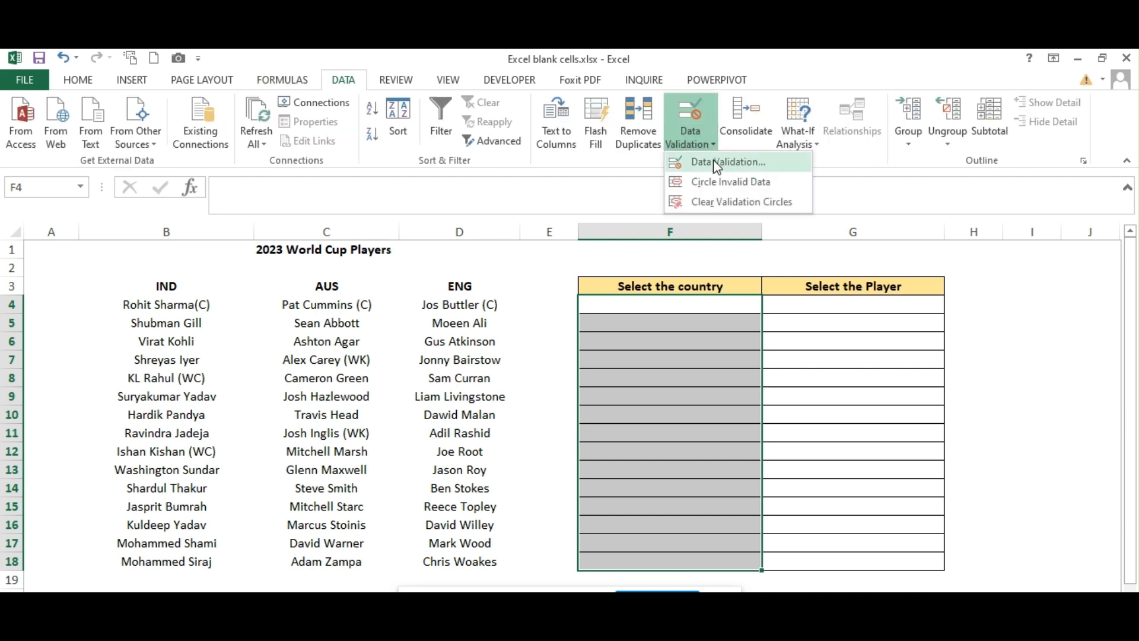
{"action": "left_click", "coordinate": [714, 163]}
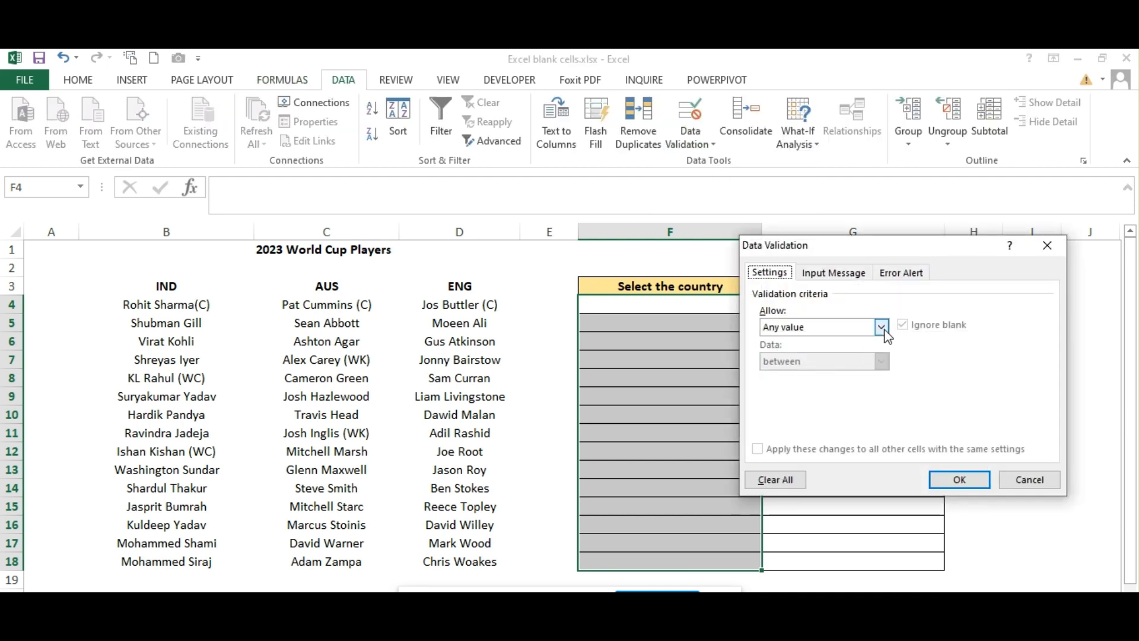
{"action": "left_click", "coordinate": [883, 328]}
{"action": "left_click", "coordinate": [819, 379]}
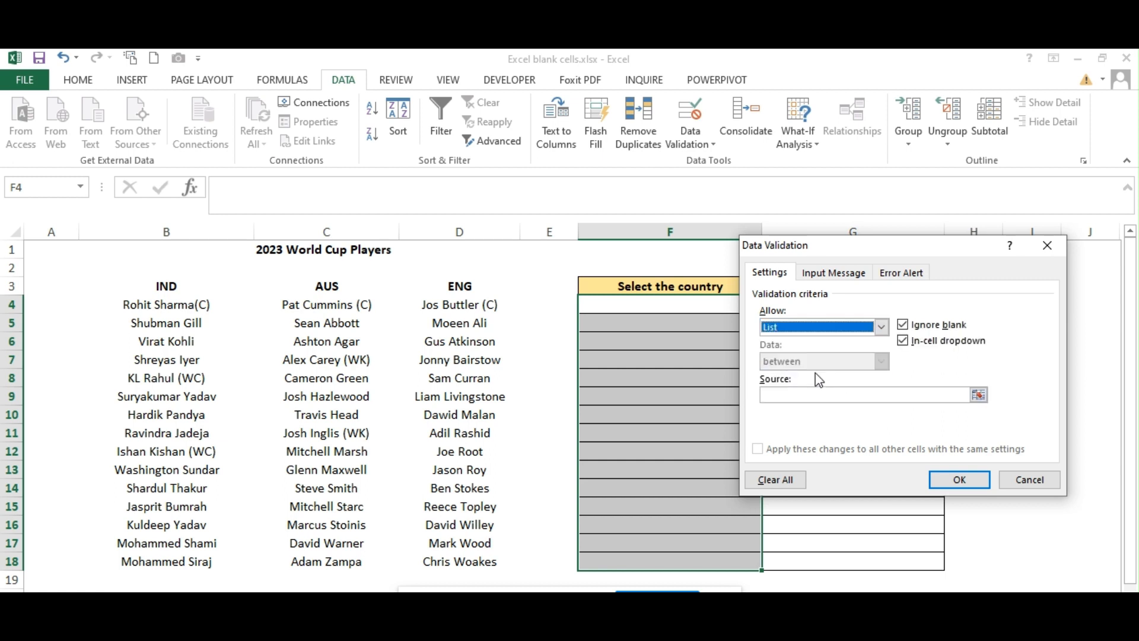
{"action": "left_click", "coordinate": [980, 396]}
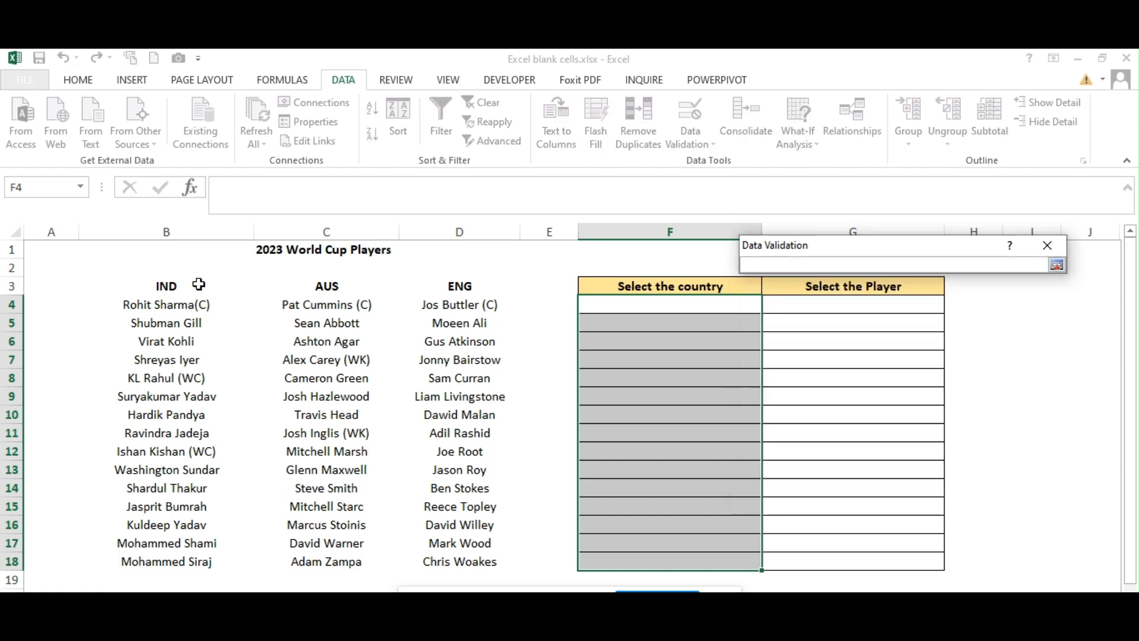
{"action": "left_click_drag", "start_coordinate": [164, 286], "coordinate": [422, 283]}
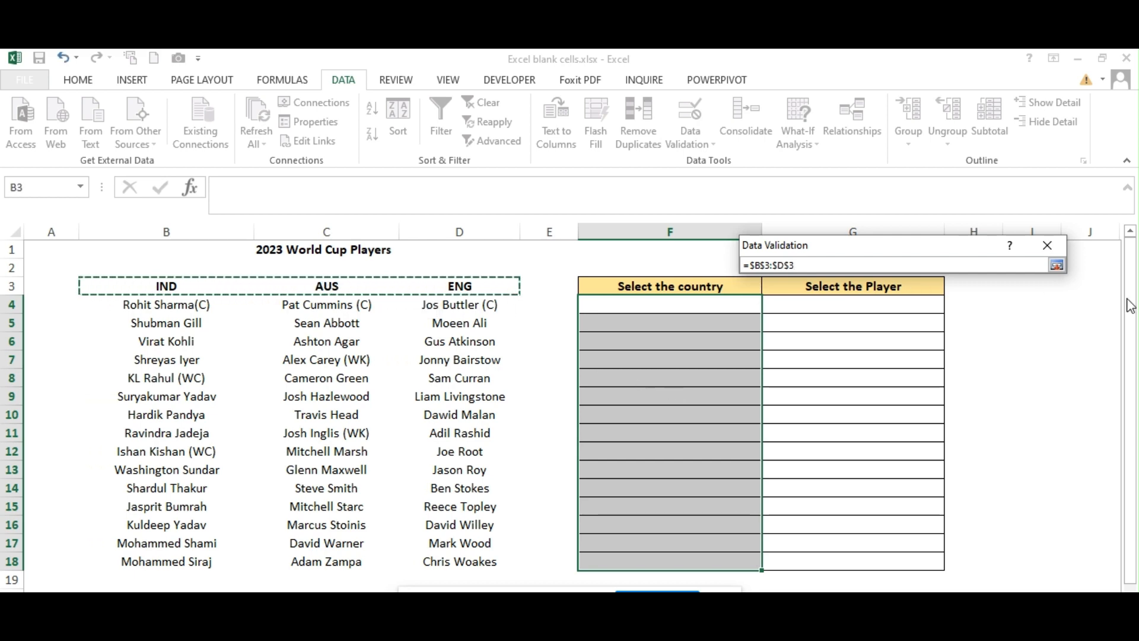
{"action": "left_click", "coordinate": [1045, 247]}
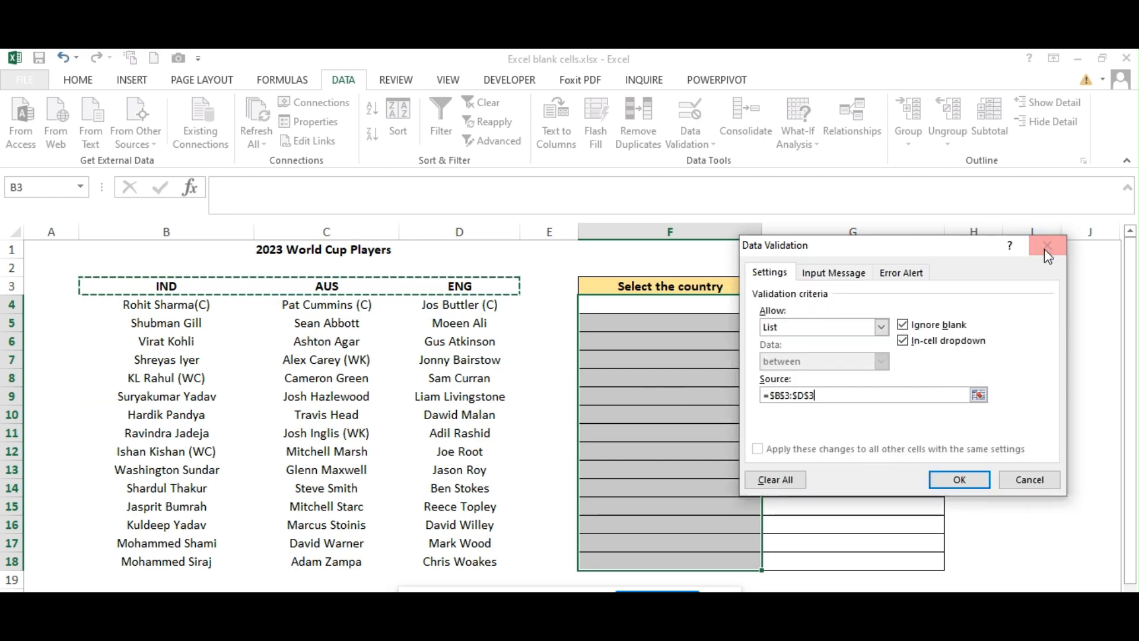
{"action": "left_click", "coordinate": [961, 482]}
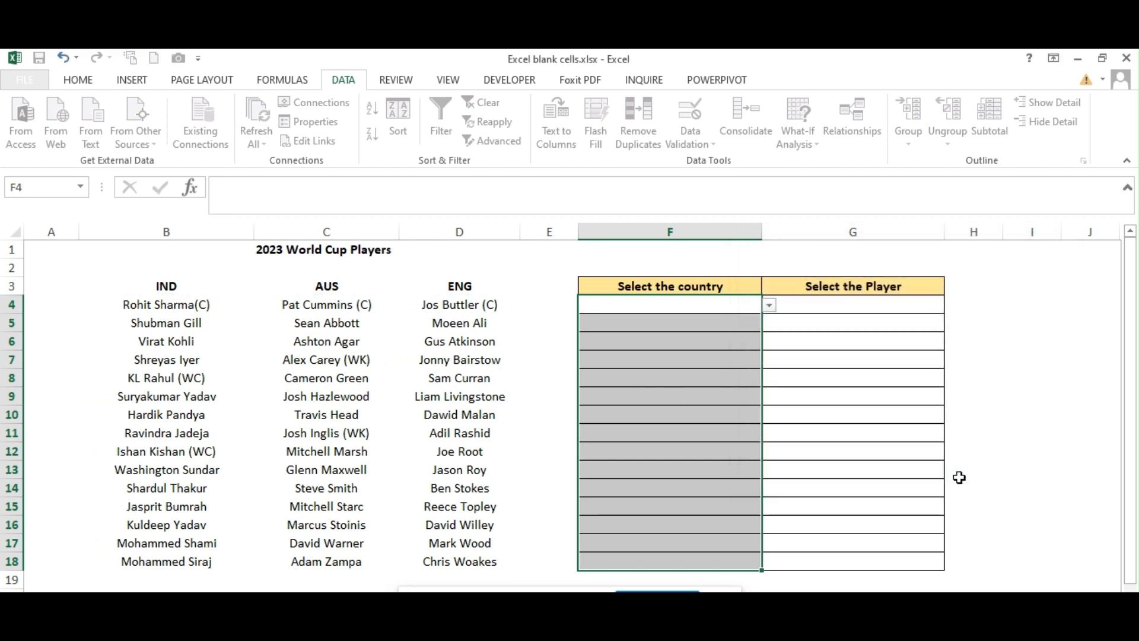
Check the country choices offered by the dropdown in cell F4.
{"action": "left_click", "coordinate": [723, 302]}
{"action": "left_click", "coordinate": [770, 305]}
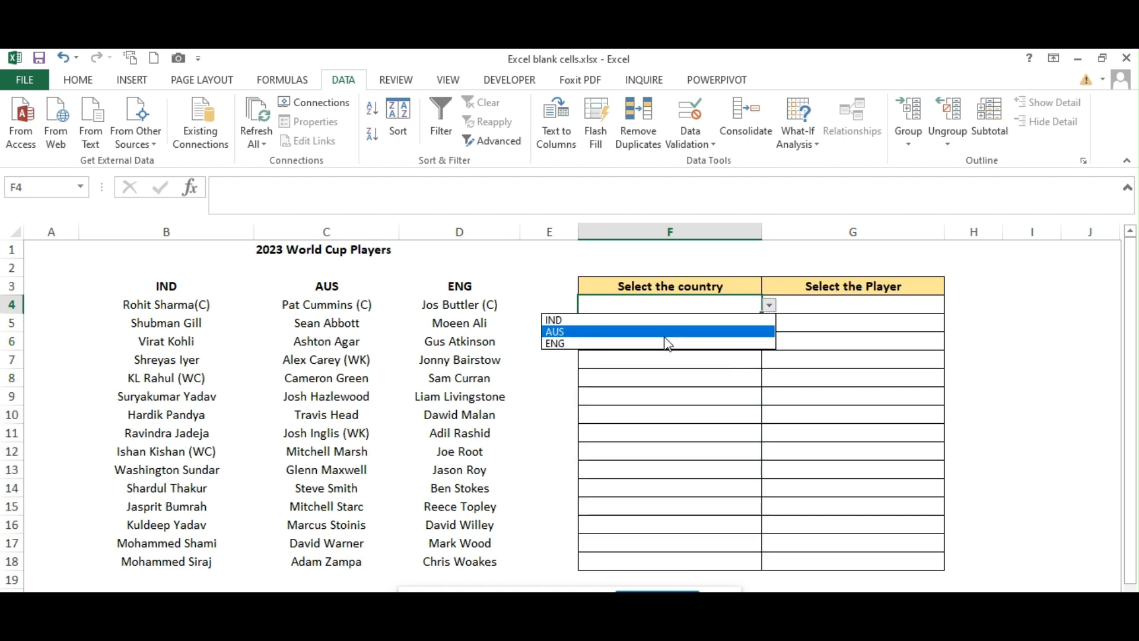
{"action": "left_click", "coordinate": [669, 303]}
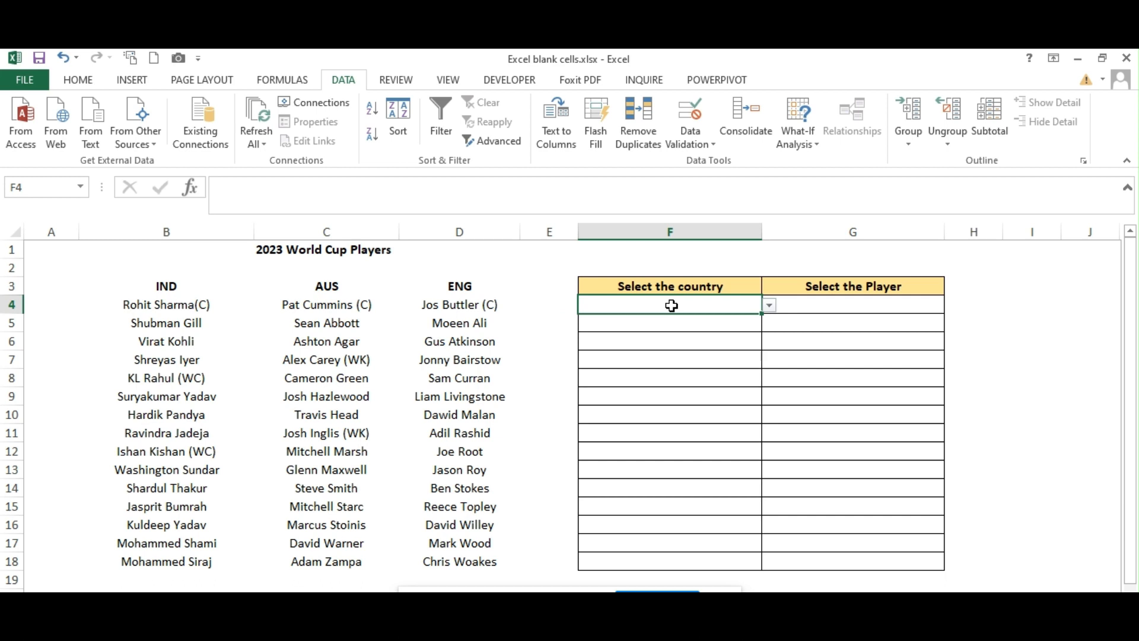
Add list data validation to the player cells G4:G18 with =indirect(F4) as the source.
{"action": "left_click", "coordinate": [811, 305]}
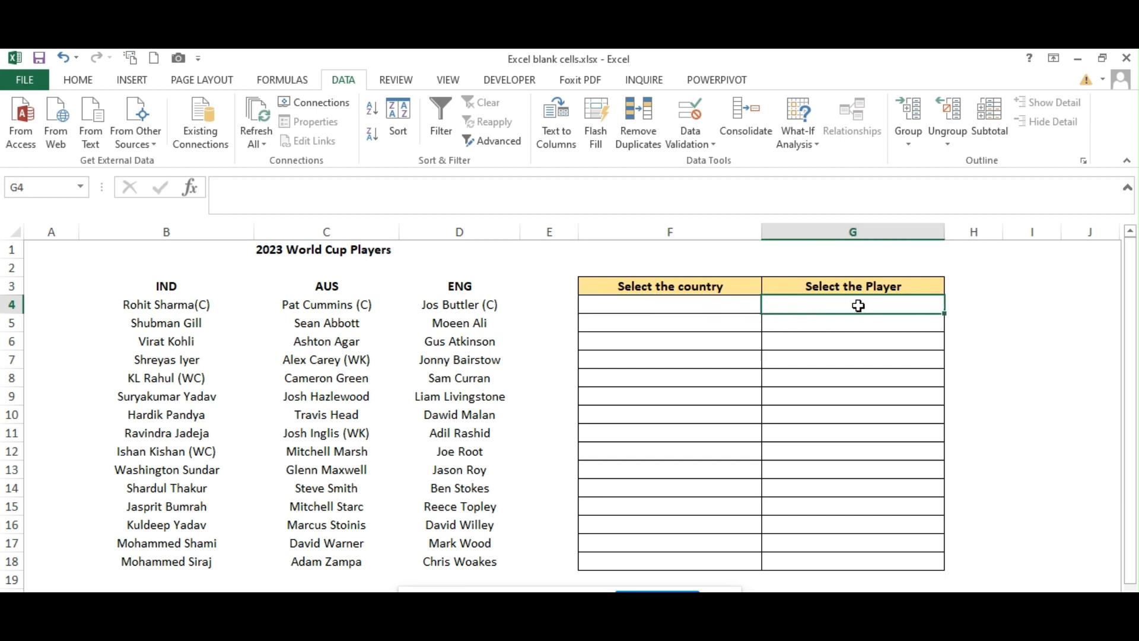
{"action": "left_click_drag", "start_coordinate": [858, 305], "coordinate": [862, 559]}
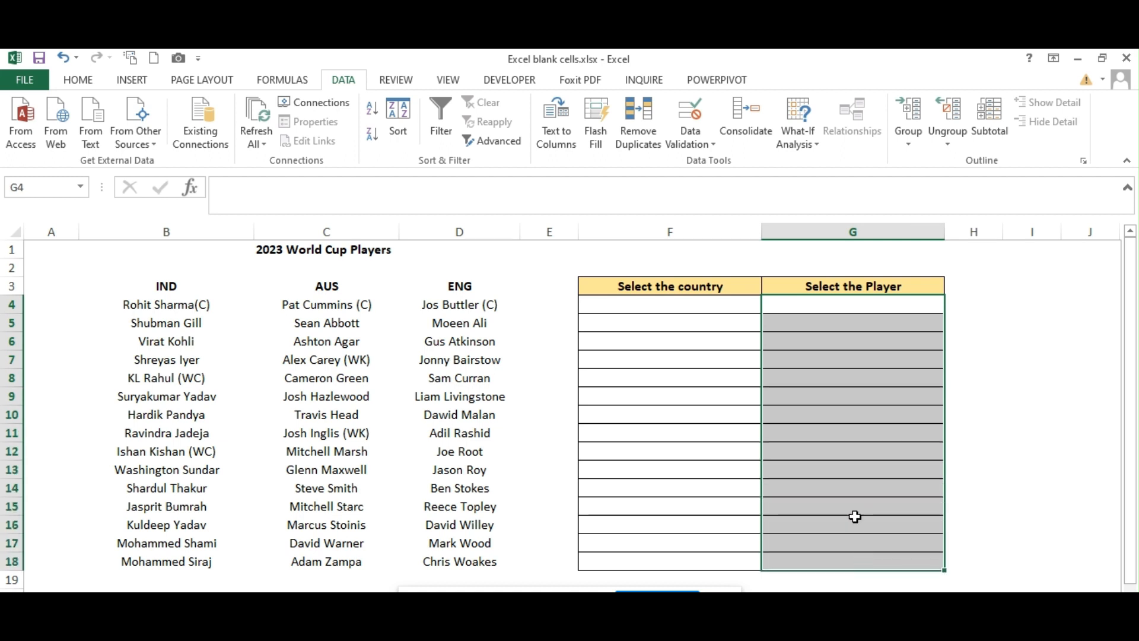
{"action": "left_click", "coordinate": [714, 146]}
{"action": "left_click", "coordinate": [725, 160]}
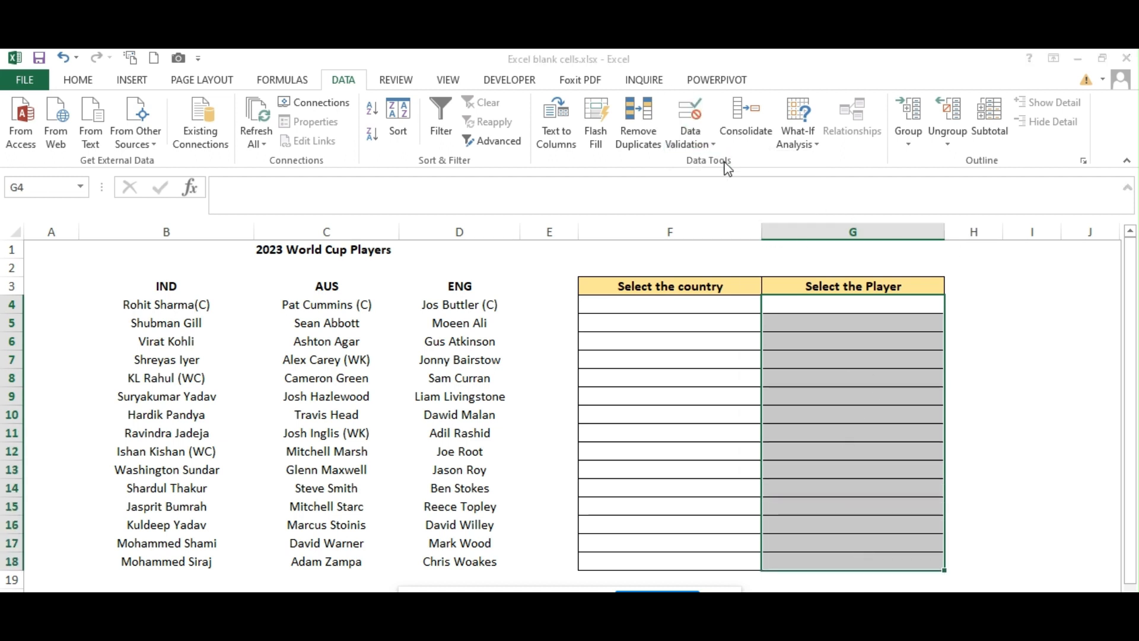
{"action": "left_click", "coordinate": [881, 327]}
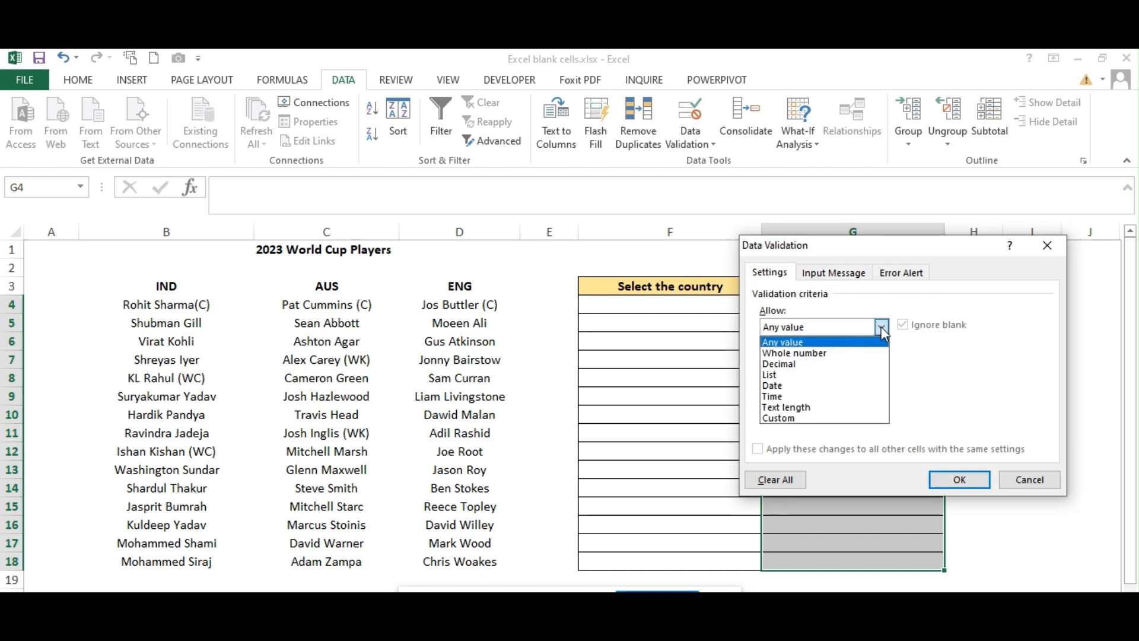
{"action": "left_click", "coordinate": [826, 376]}
{"action": "left_click", "coordinate": [831, 393]}
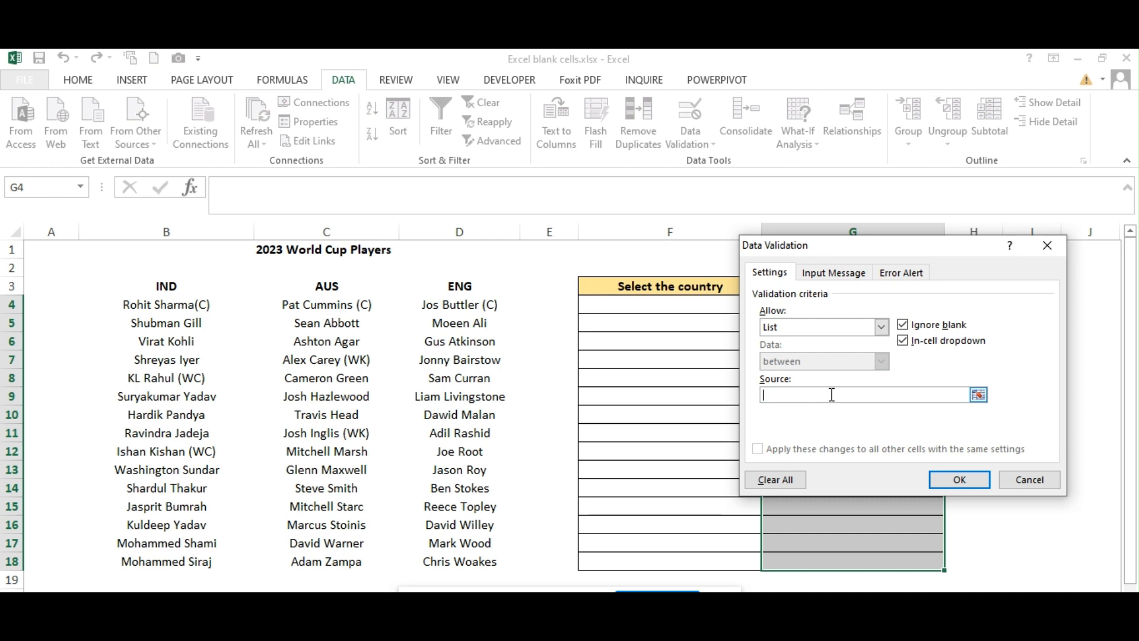
{"action": "type", "text": "="}
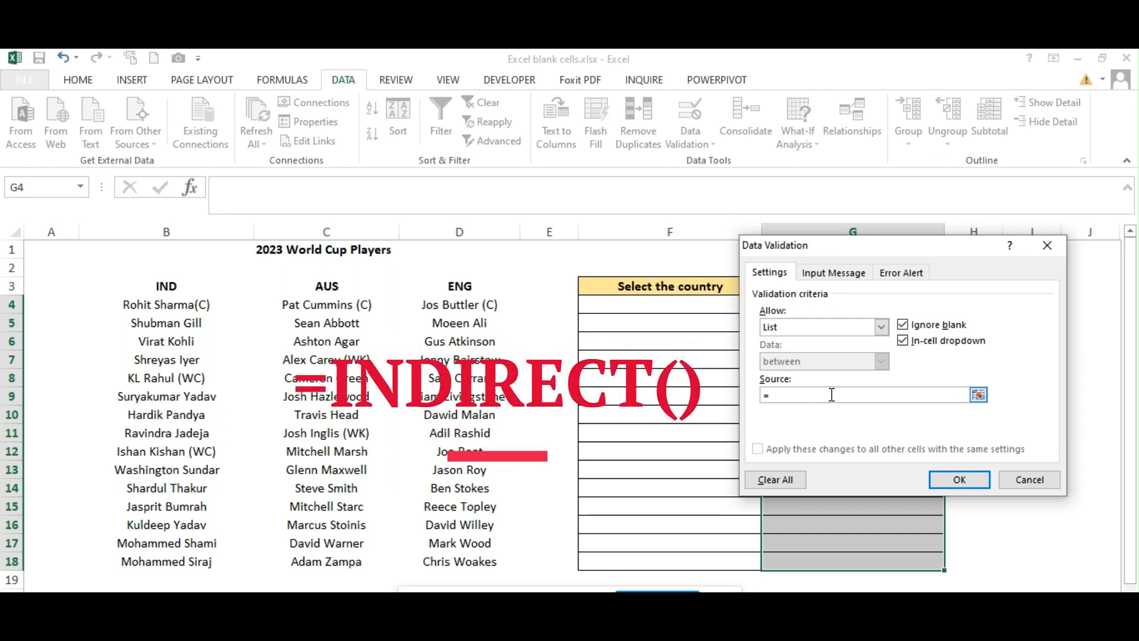
{"action": "type", "text": "indi"}
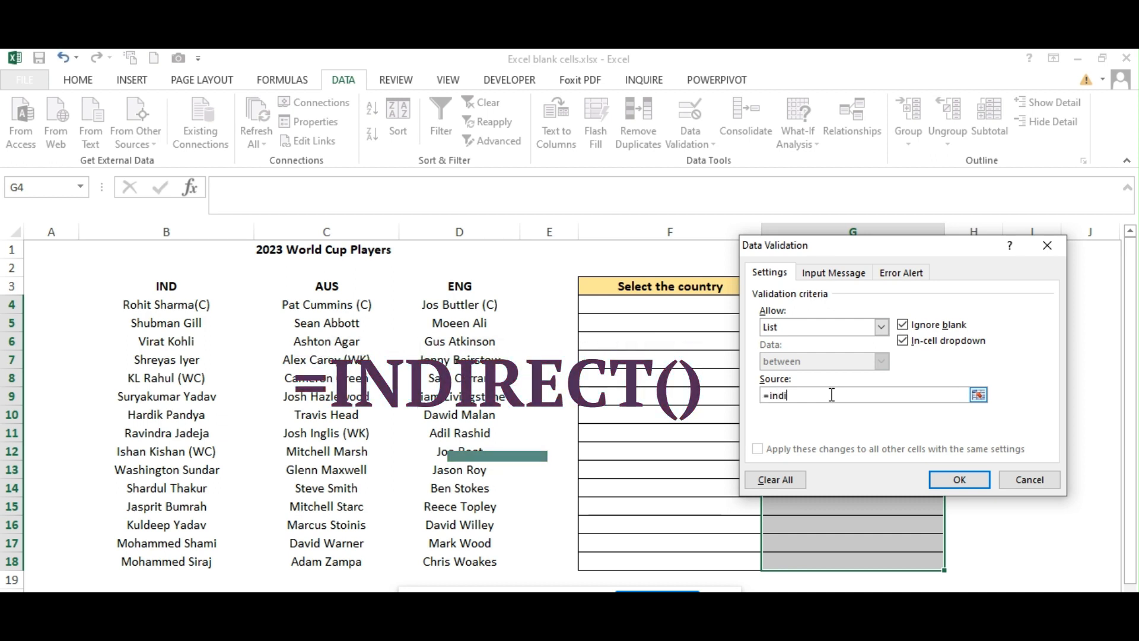
{"action": "type", "text": "rect("}
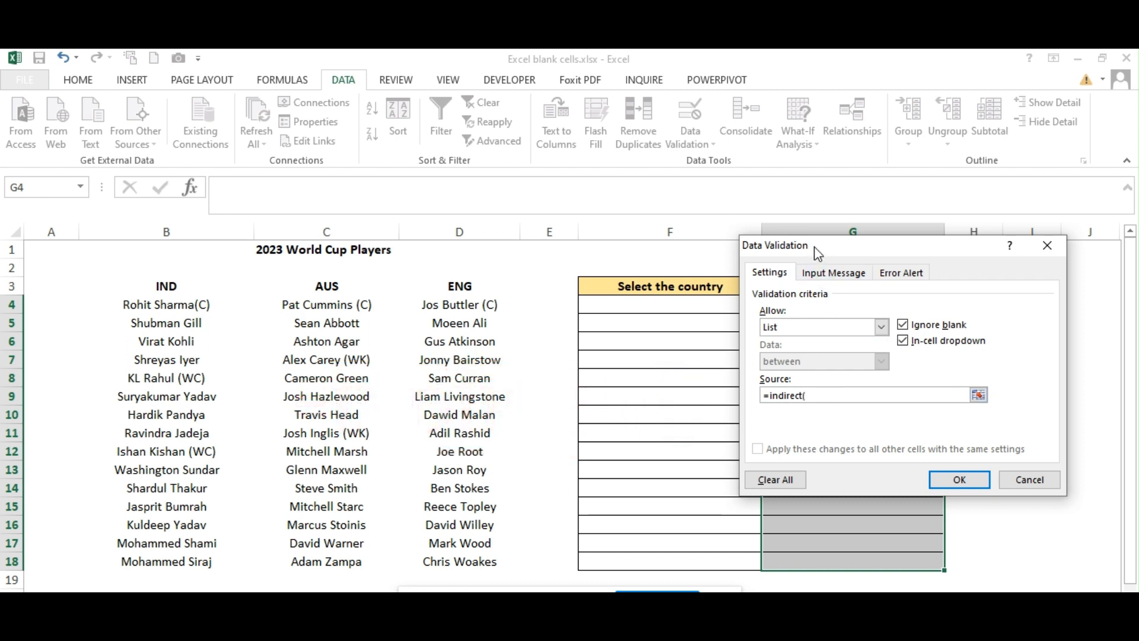
{"action": "left_click_drag", "start_coordinate": [817, 254], "coordinate": [865, 255]}
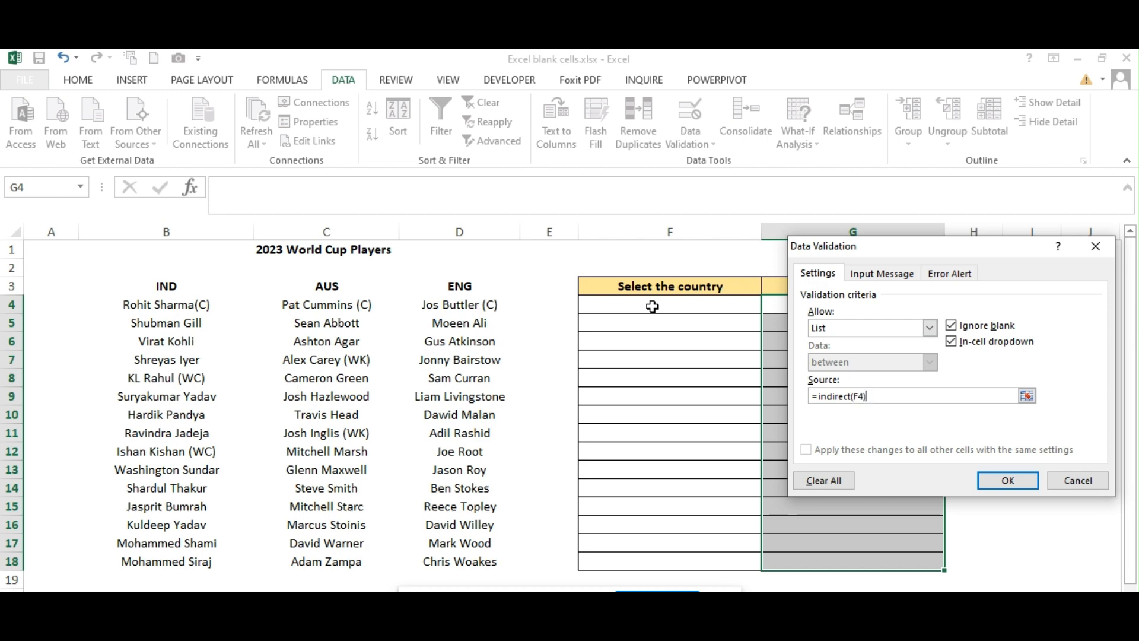
{"action": "left_click", "coordinate": [1008, 481]}
Choose IND as the country in F4 and Virat Kohli as the player in G4.
{"action": "left_click", "coordinate": [676, 305]}
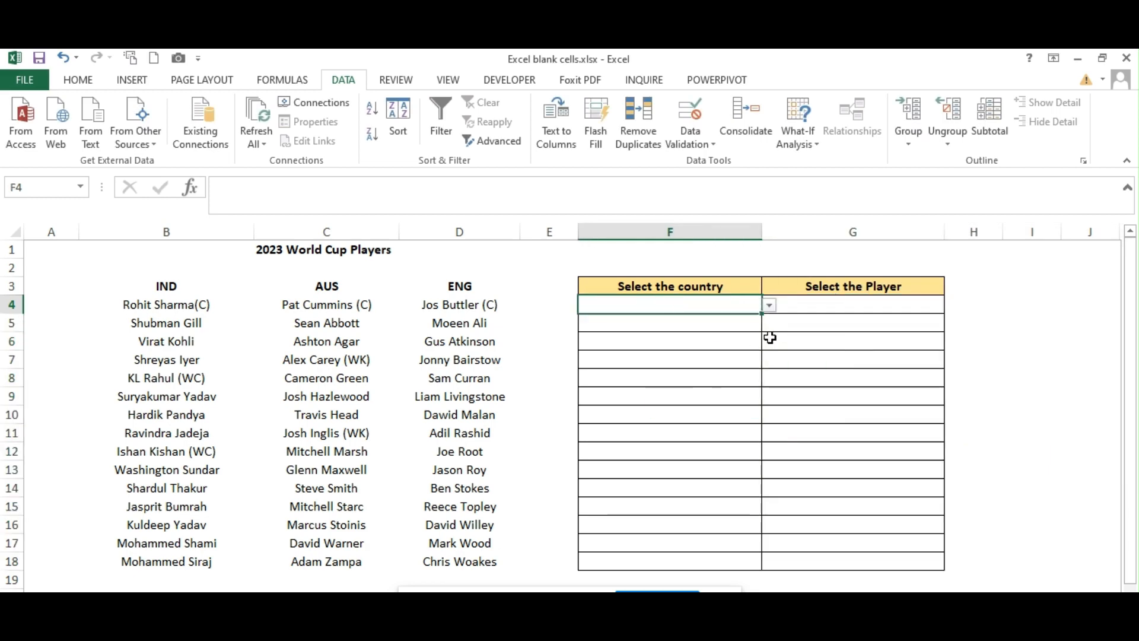
{"action": "left_click", "coordinate": [768, 306]}
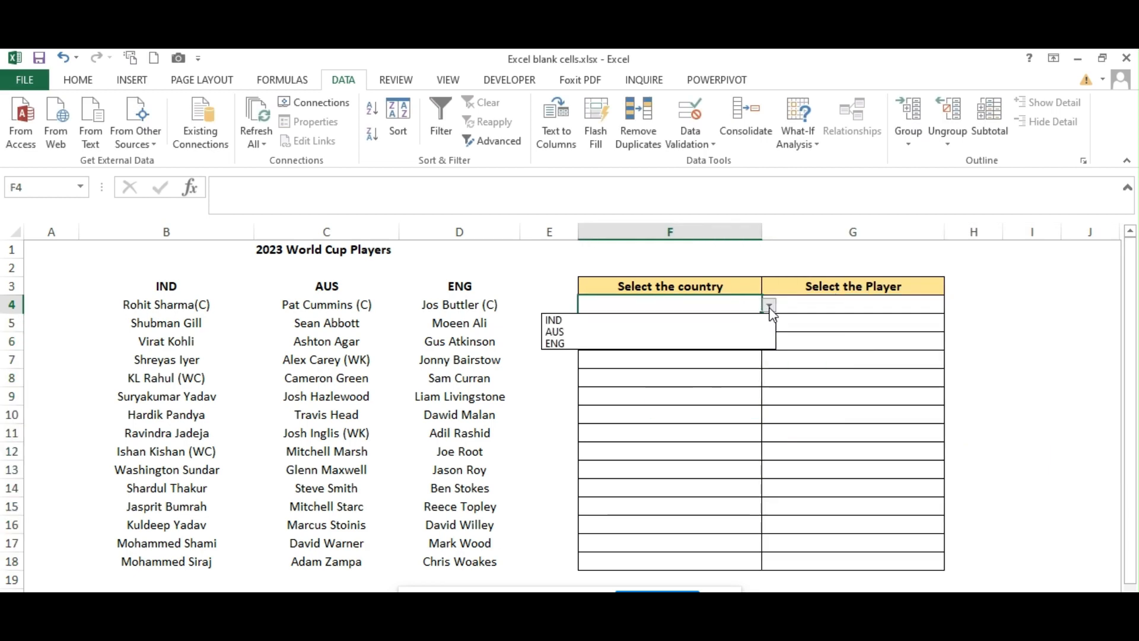
{"action": "left_click", "coordinate": [682, 321]}
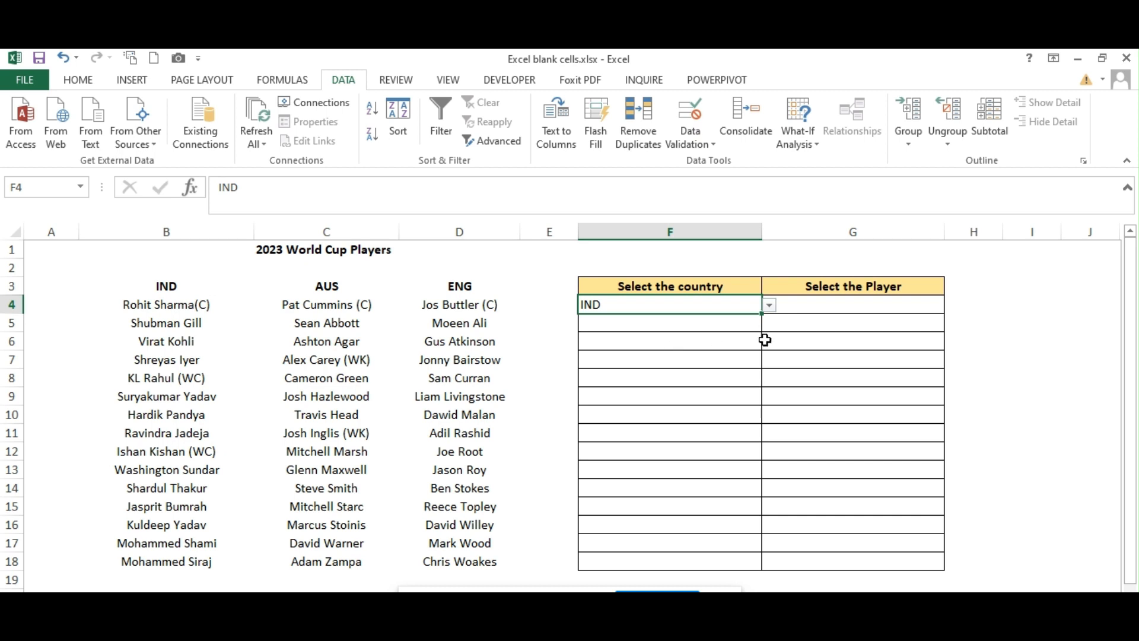
{"action": "left_click", "coordinate": [827, 309]}
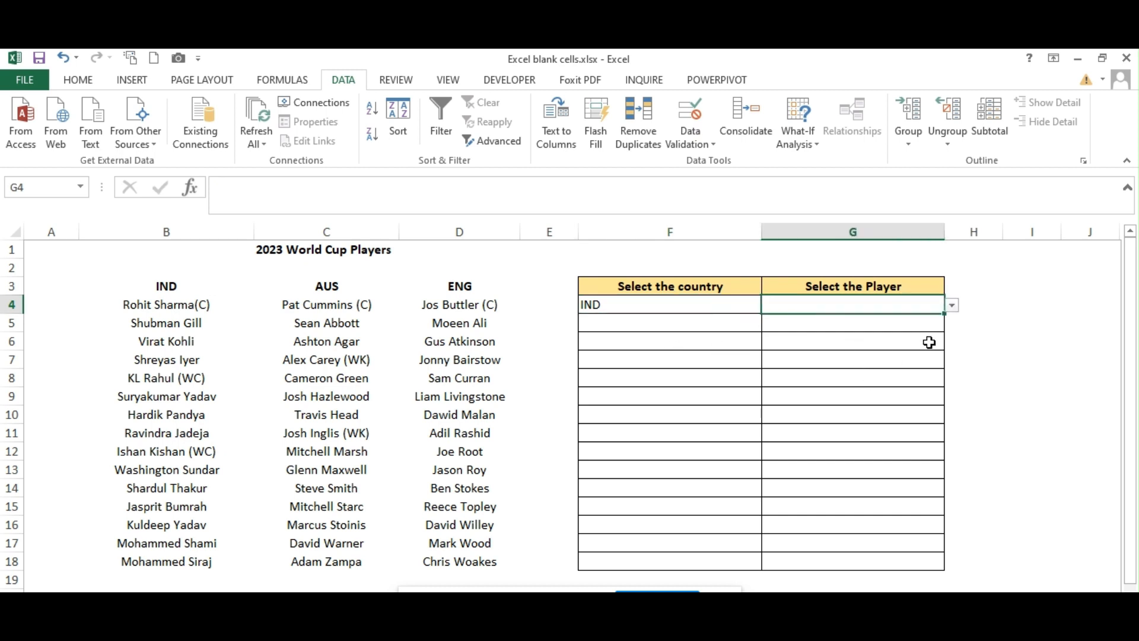
{"action": "left_click", "coordinate": [952, 305]}
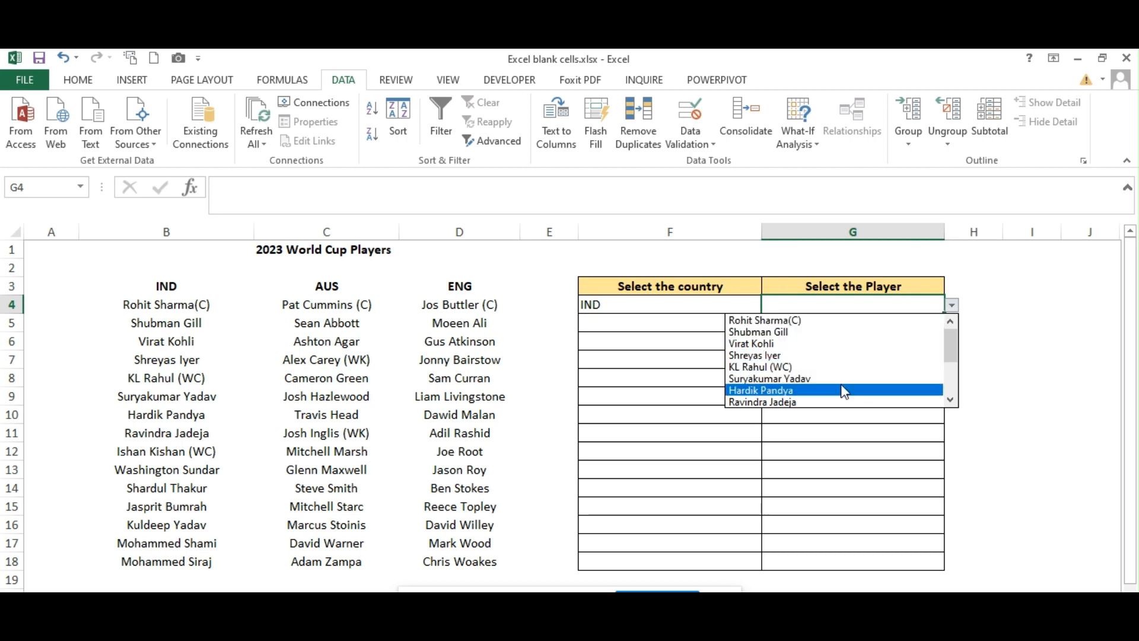
{"action": "left_click", "coordinate": [828, 344]}
Choose AUS as the country in F5 and Pat Cummins (C) as the player in G5.
{"action": "left_click", "coordinate": [653, 330]}
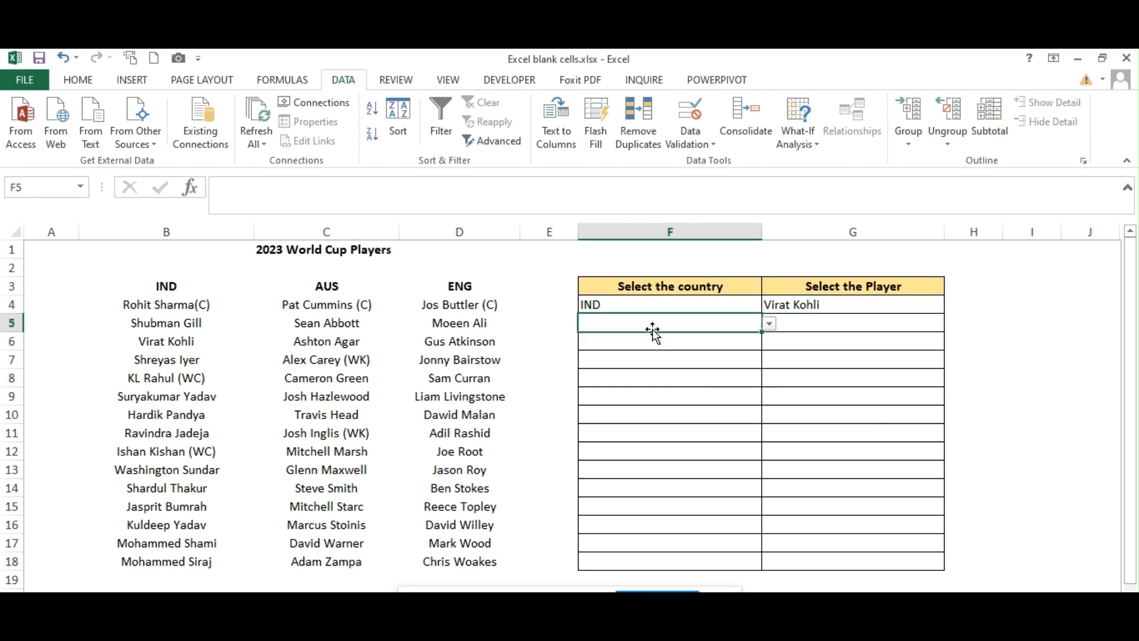
{"action": "left_click", "coordinate": [770, 324]}
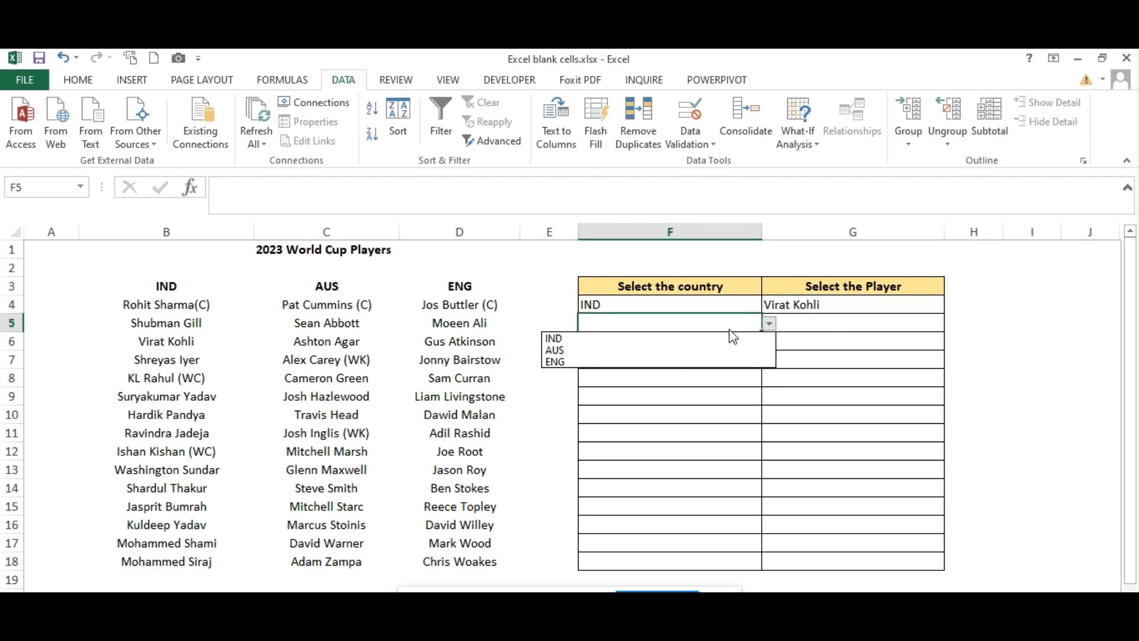
{"action": "left_click", "coordinate": [699, 350]}
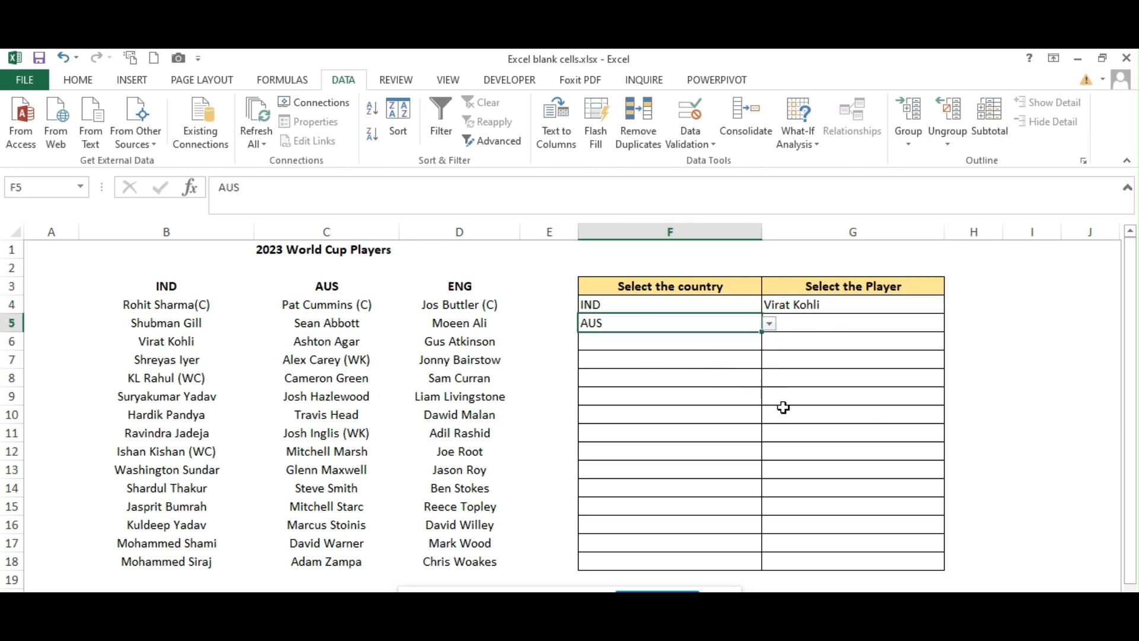
{"action": "left_click", "coordinate": [807, 325]}
{"action": "left_click", "coordinate": [952, 324]}
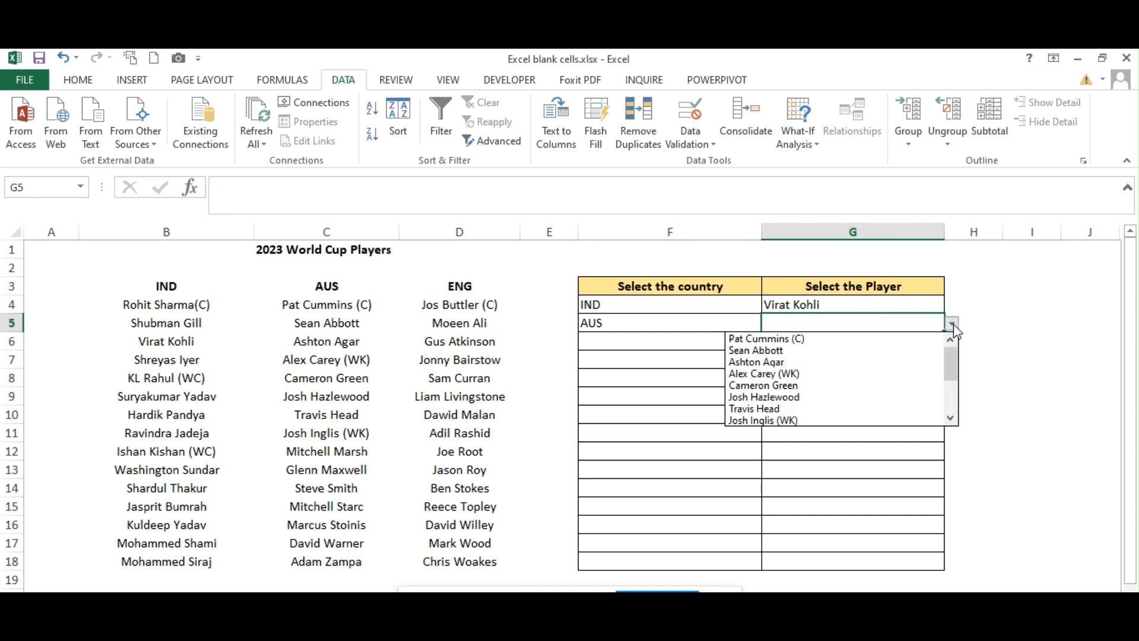
{"action": "left_click", "coordinate": [837, 339]}
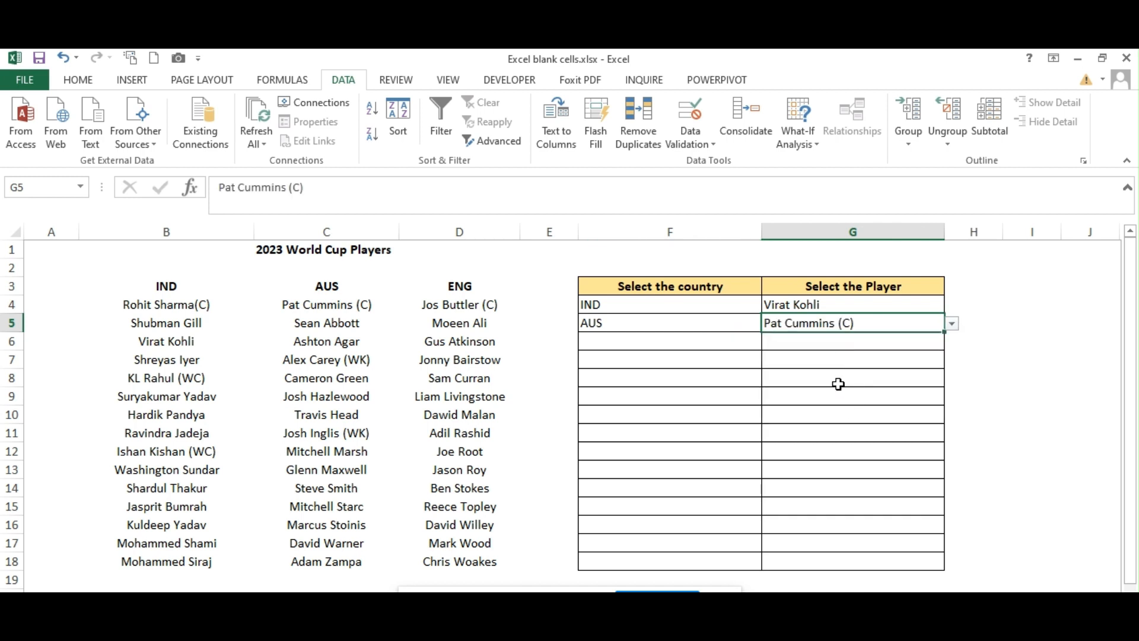
Choose ENG as the country in F6 and Sam Curran as the player in G6.
{"action": "left_click", "coordinate": [714, 341]}
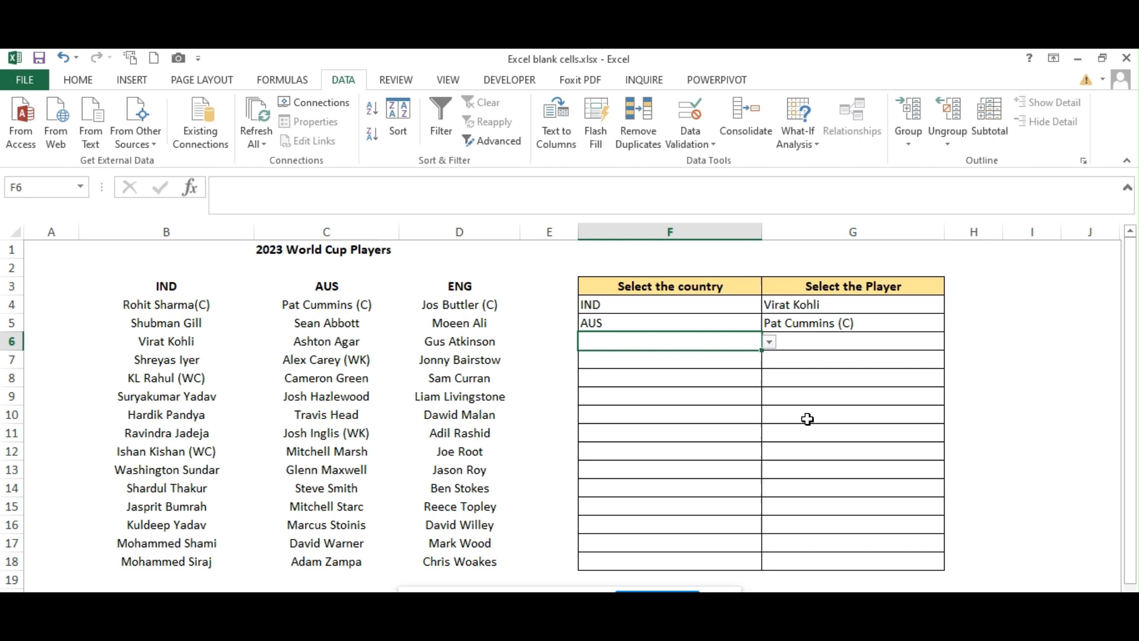
{"action": "left_click", "coordinate": [770, 342]}
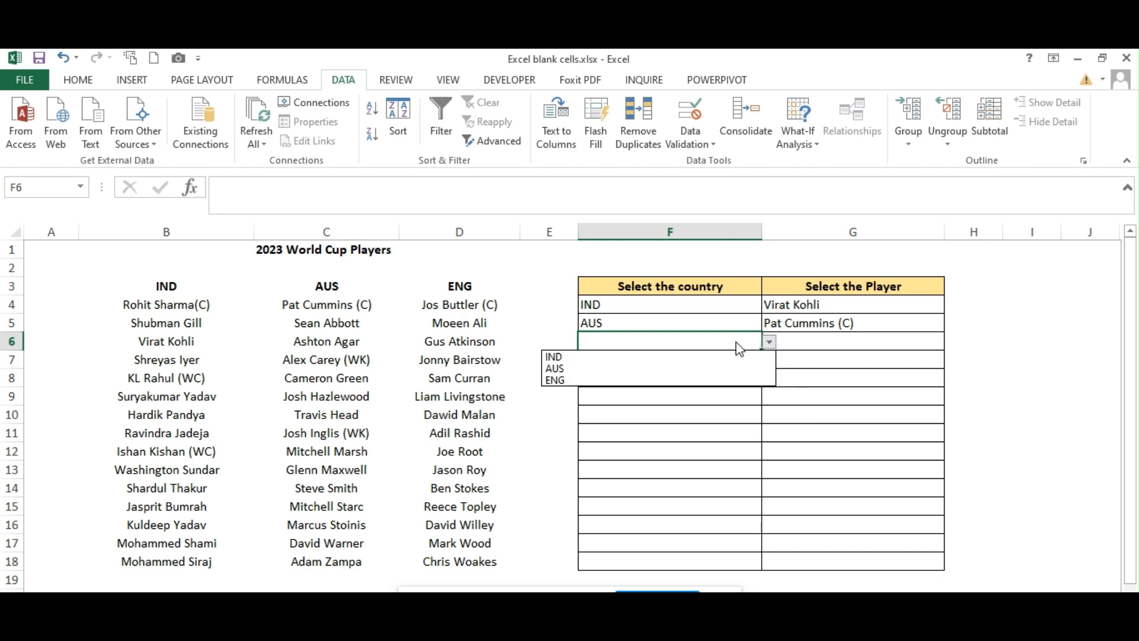
{"action": "left_click", "coordinate": [661, 383]}
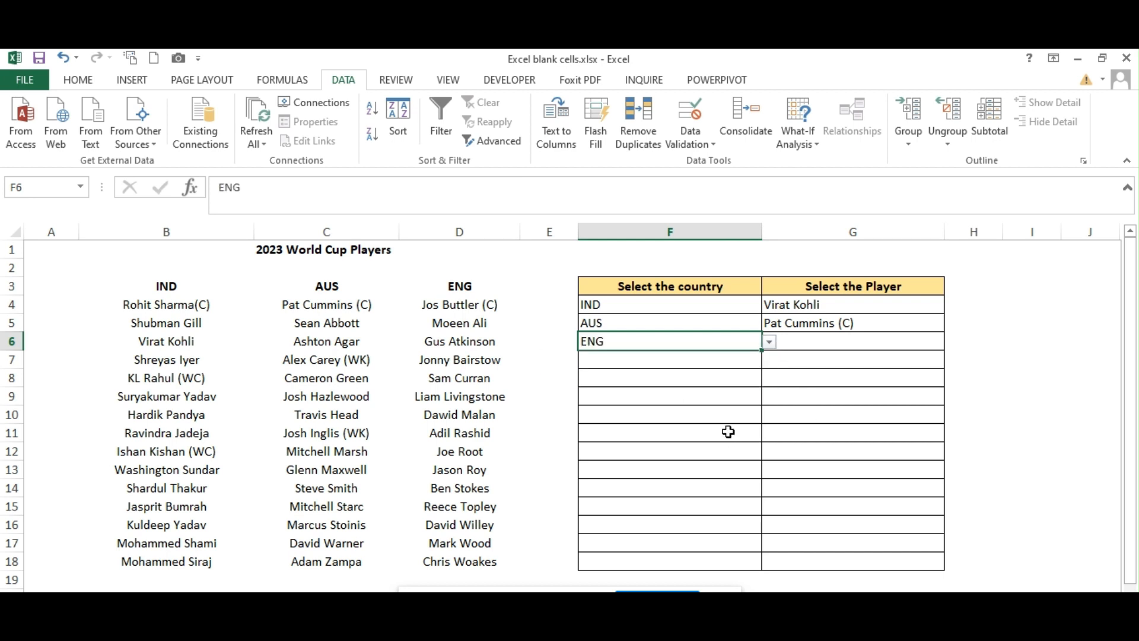
{"action": "left_click", "coordinate": [832, 342]}
{"action": "left_click", "coordinate": [952, 345]}
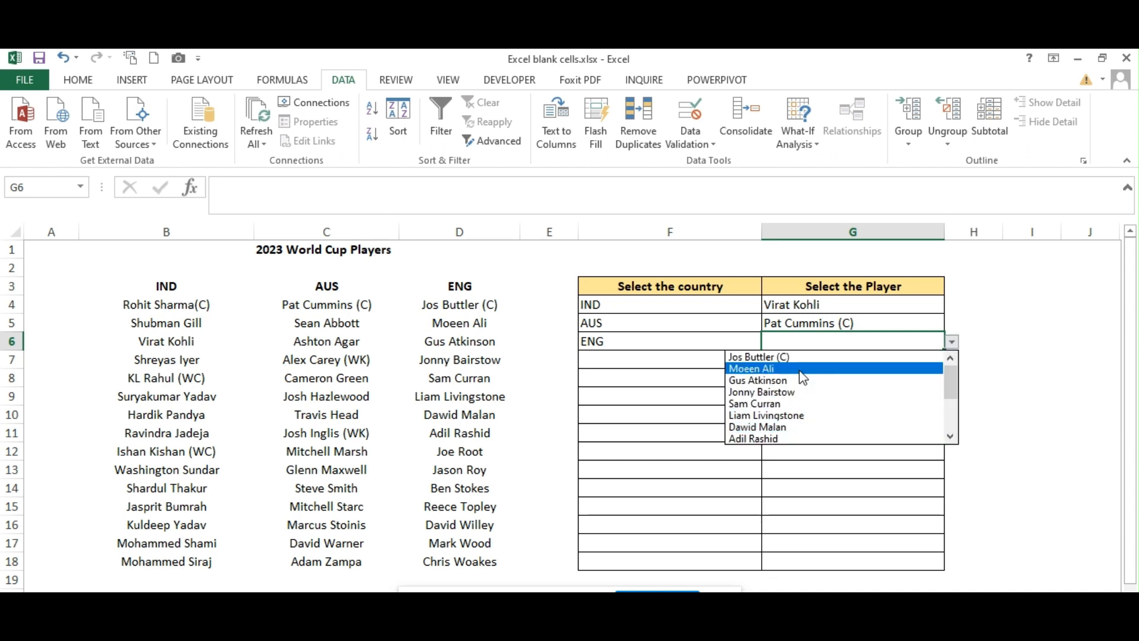
{"action": "left_click", "coordinate": [808, 408]}
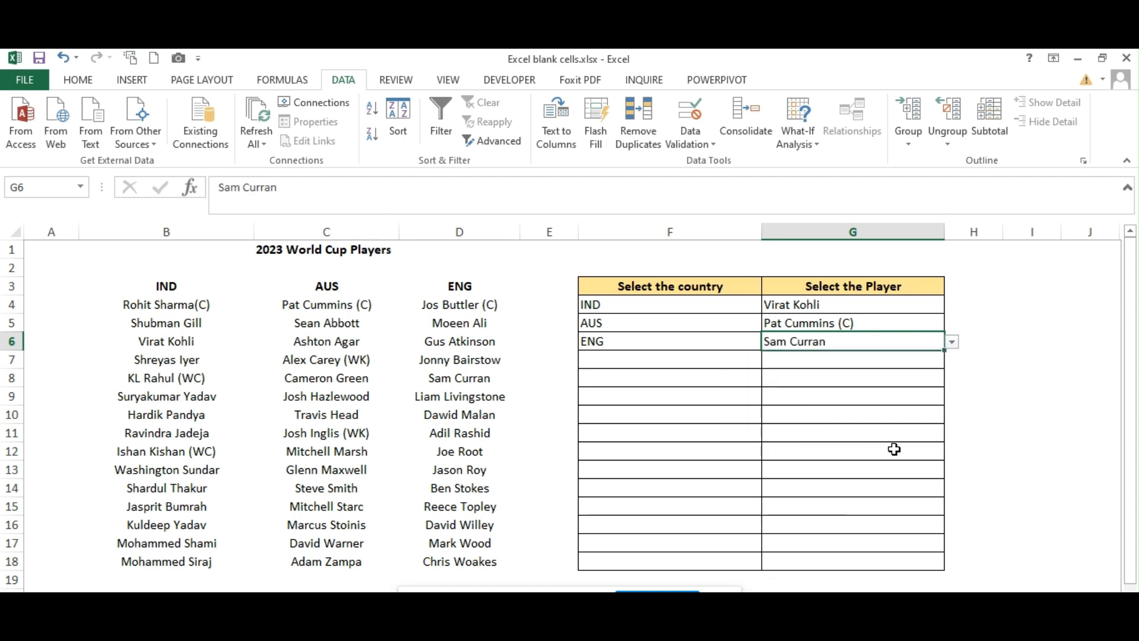
{"action": "left_click", "coordinate": [688, 362]}
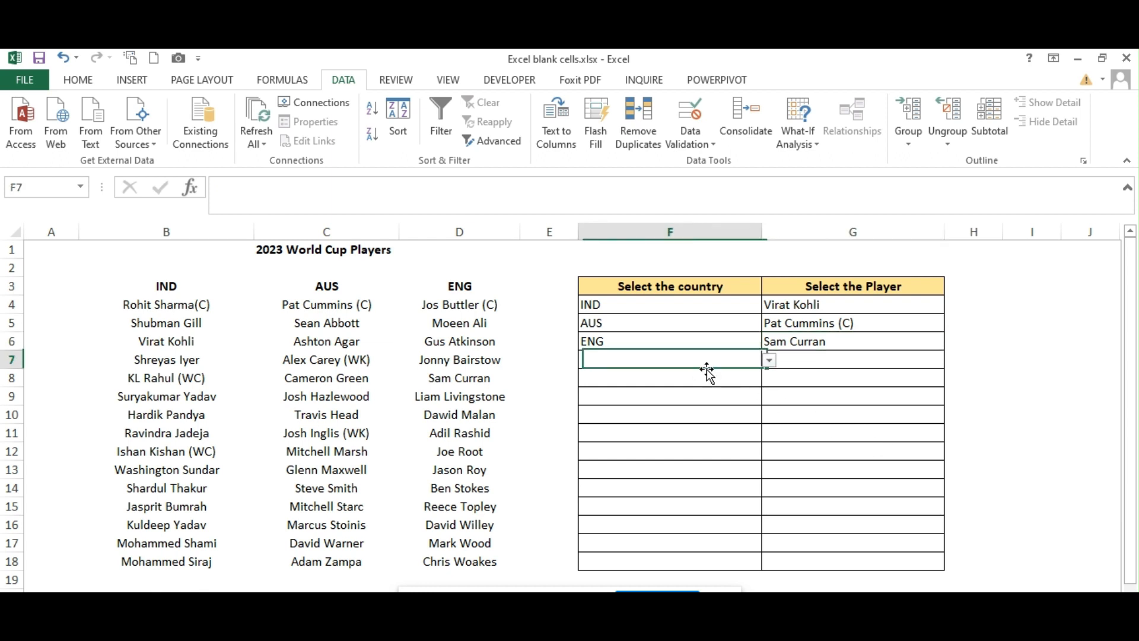